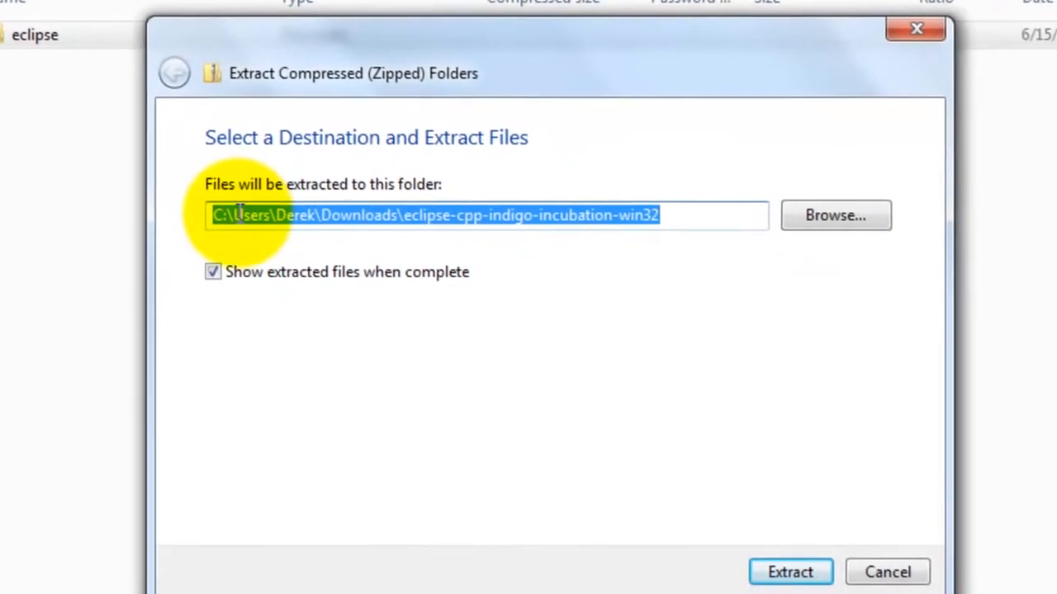
- Extract the compressed Eclipse archive to C:\
left_click_drag(237, 214, 769, 213)
key("BackSpace")
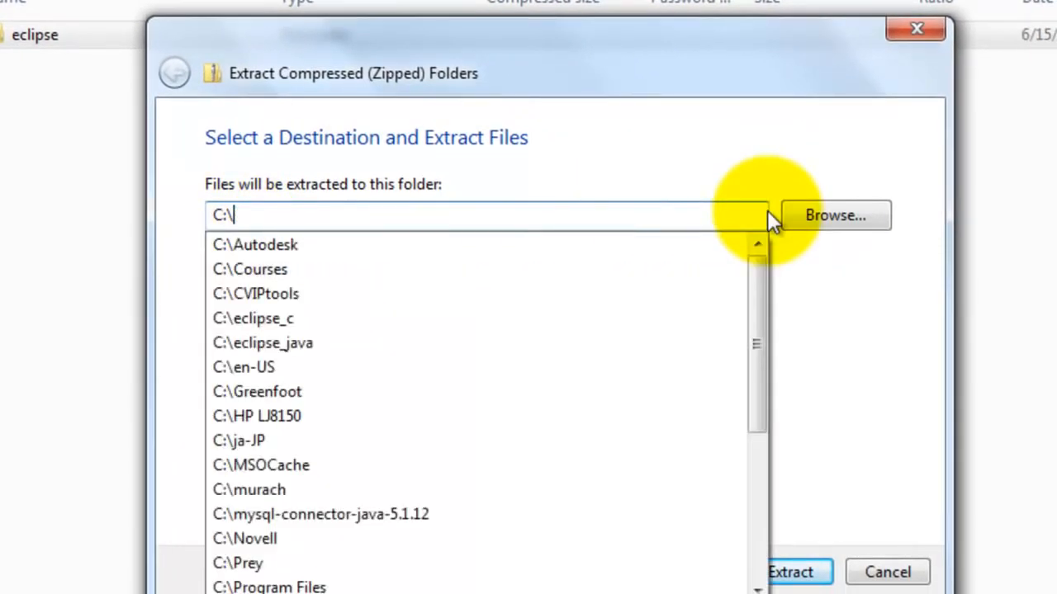
left_click(734, 168)
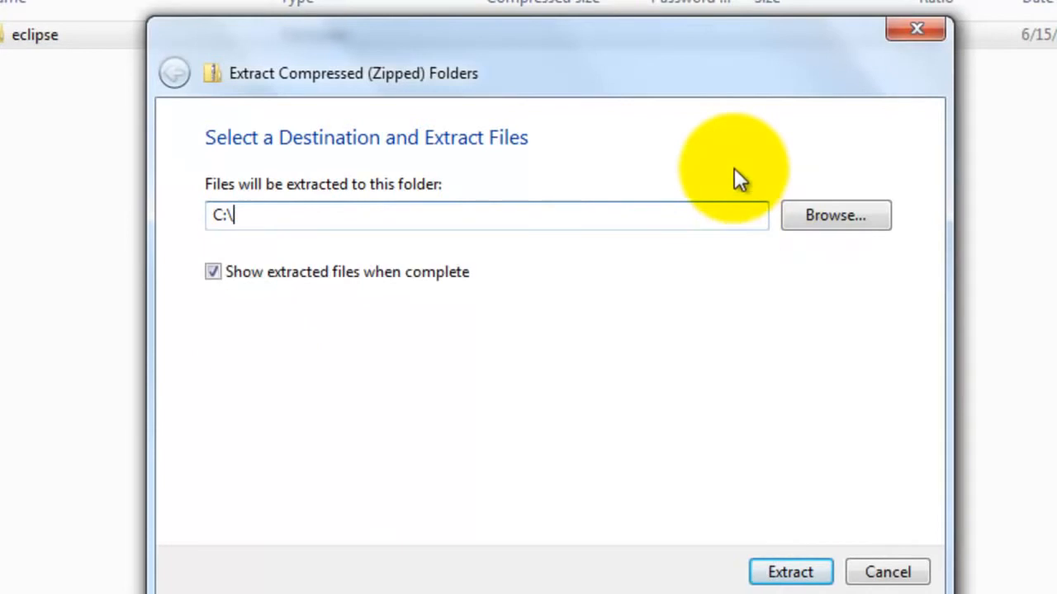
left_click(788, 573)
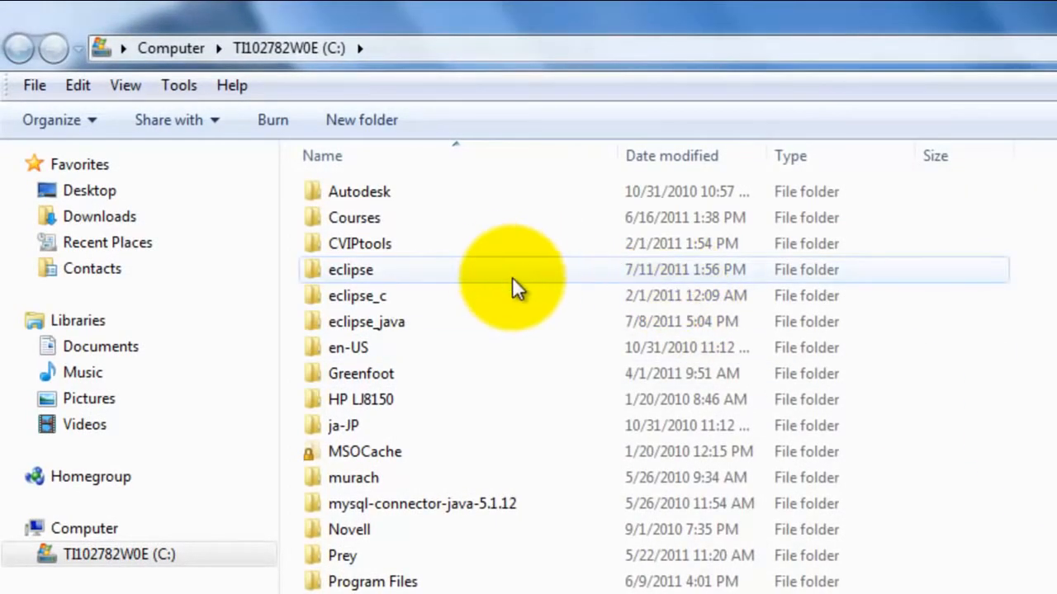
- Run eclipse.exe from the C:\eclipse folder, turning off the prompt that always asks before opening this file
mouse_move(512, 277)
double_click(405, 273)
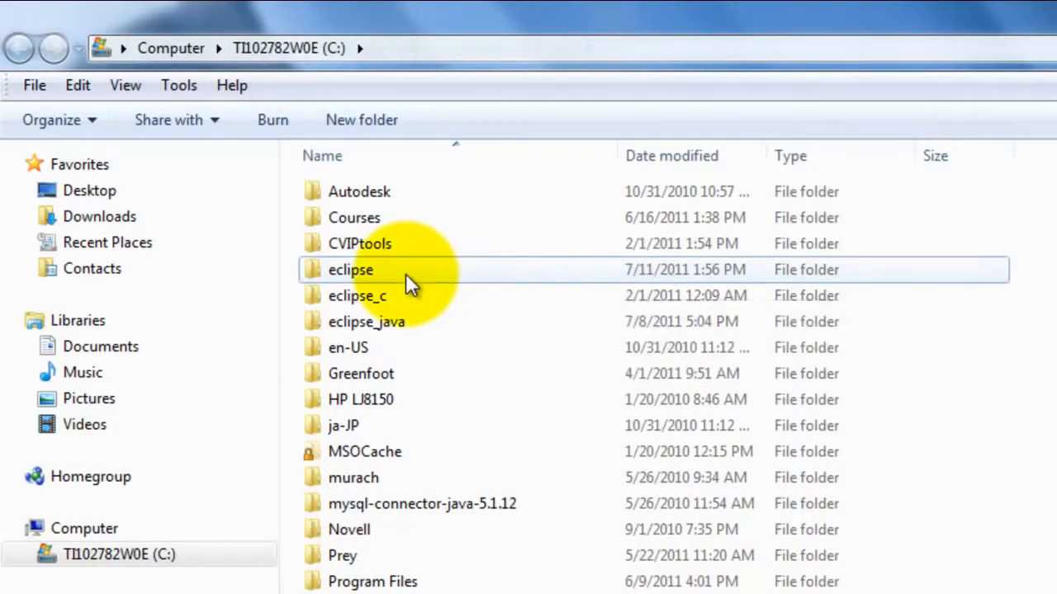
mouse_move(402, 403)
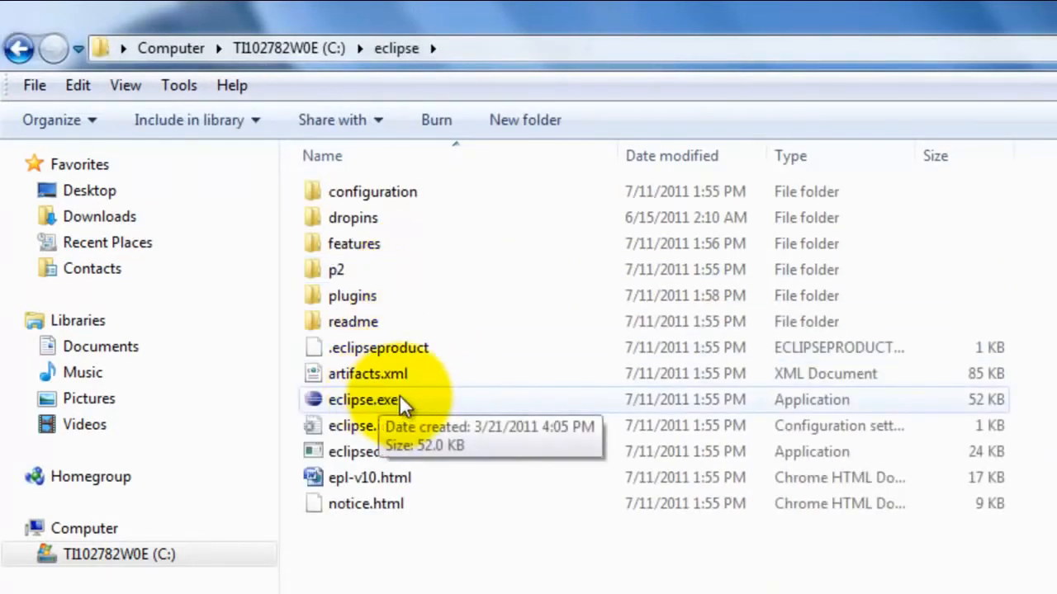
double_click(408, 402)
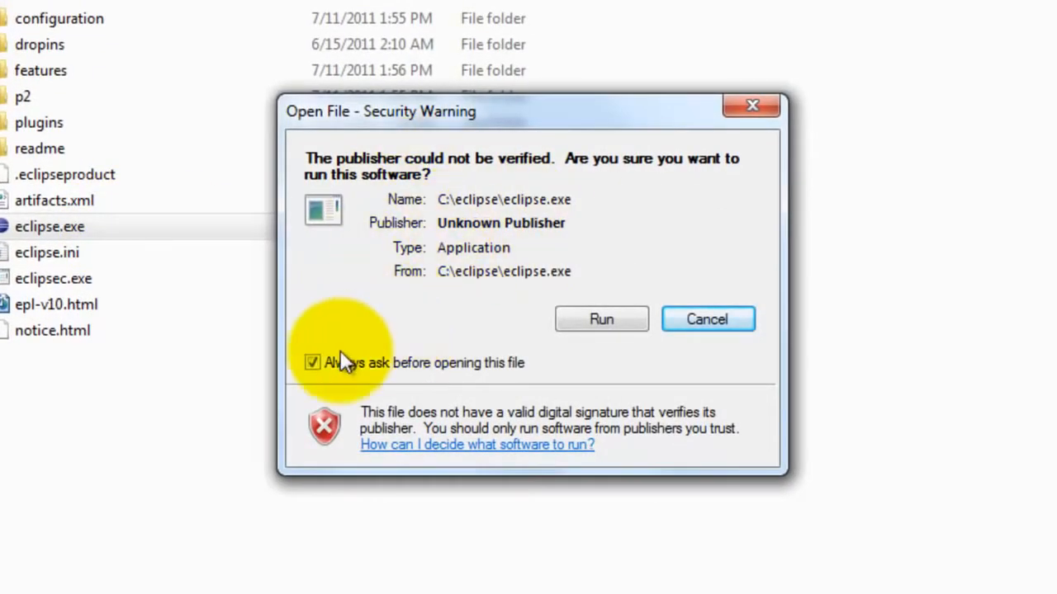
left_click(315, 363)
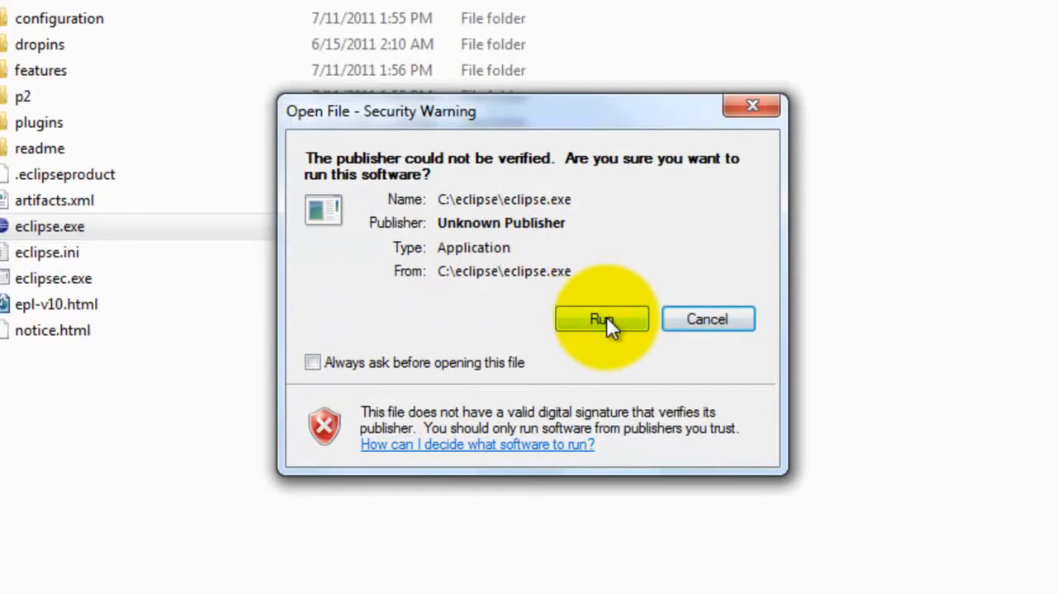
left_click(606, 320)
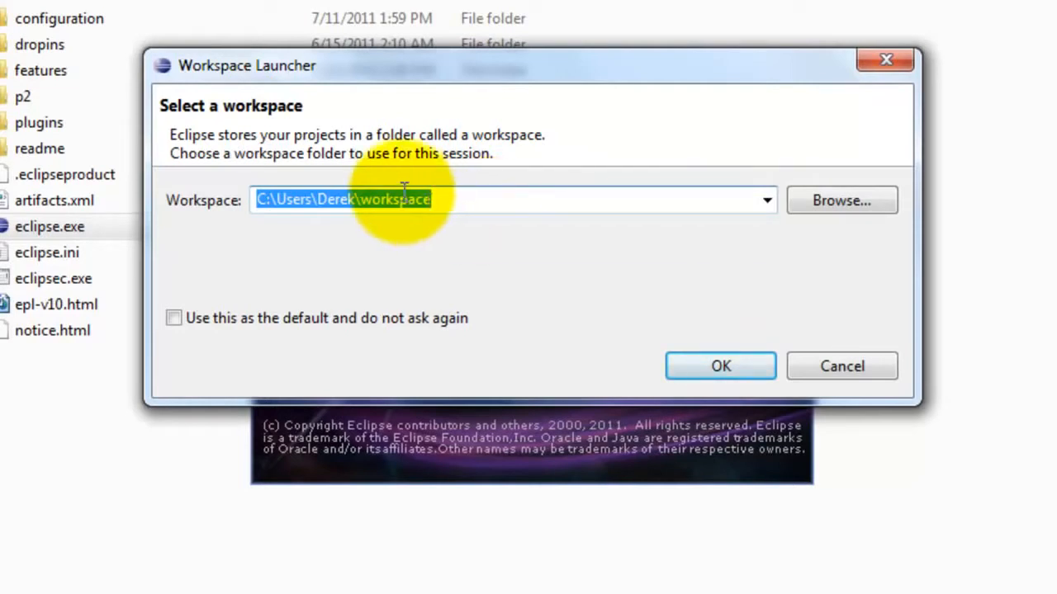
- Change the workspace folder name to cplusplusworkspace within the user's profile folder and confirm the workspace
left_click(363, 205)
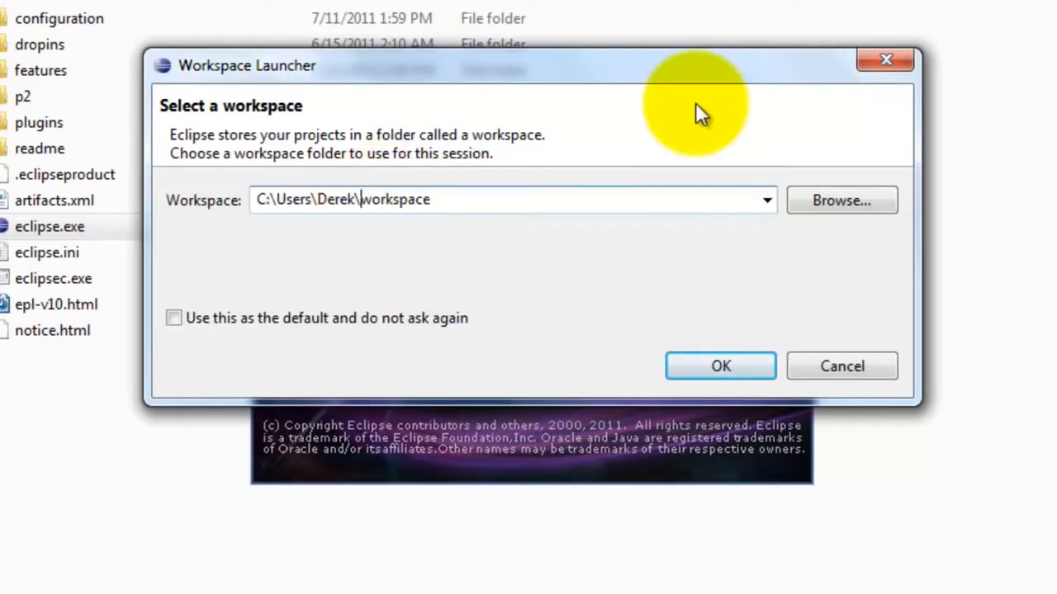
type("cplusplus")
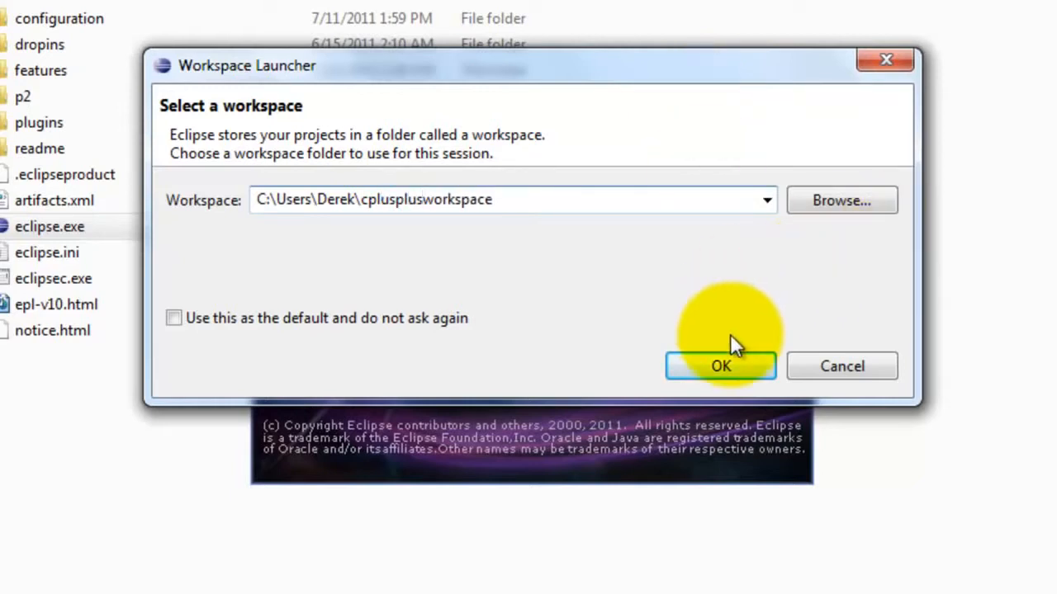
left_click(740, 367)
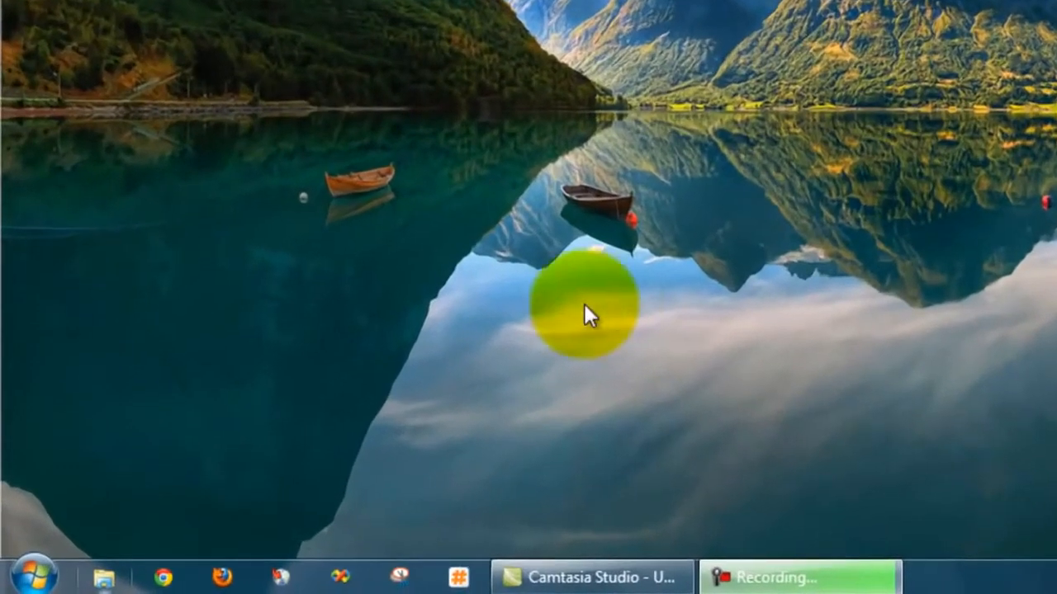
- Run the MinGW installer mingw-get-inst-20110530.exe from the Downloads folder
left_click(103, 583)
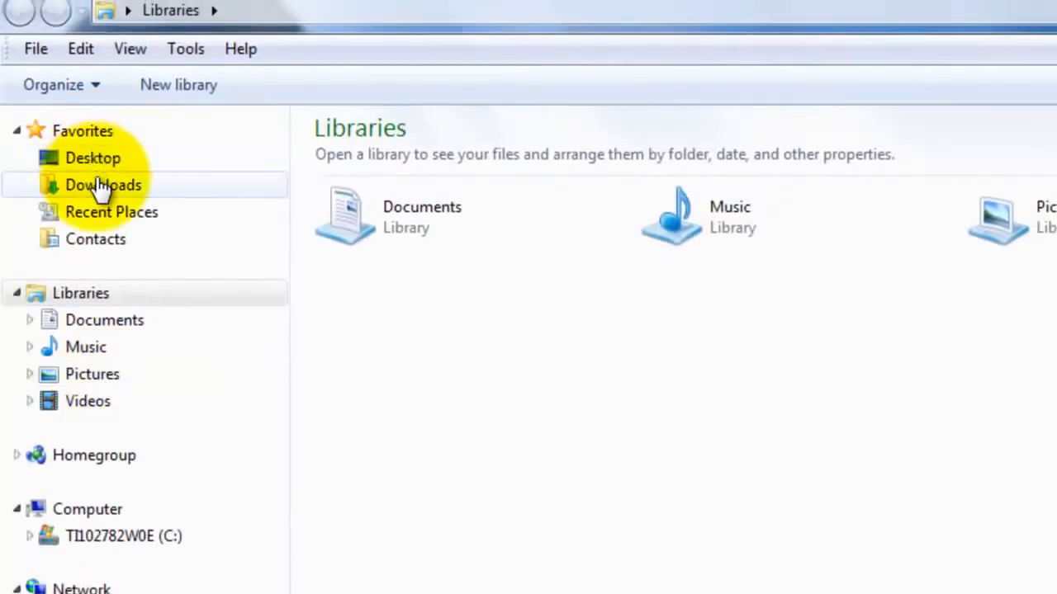
left_click(99, 186)
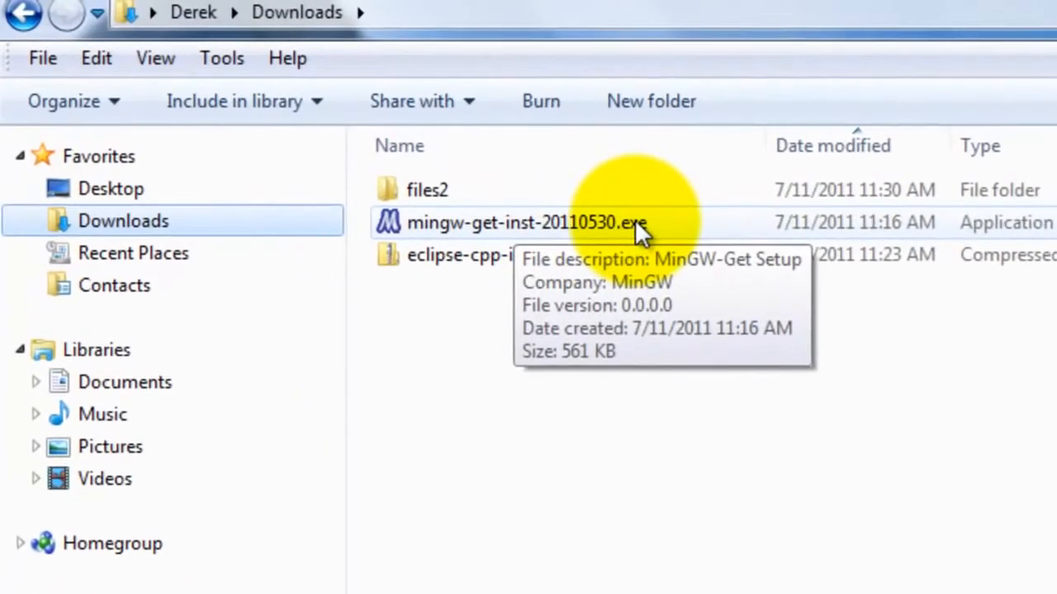
double_click(634, 219)
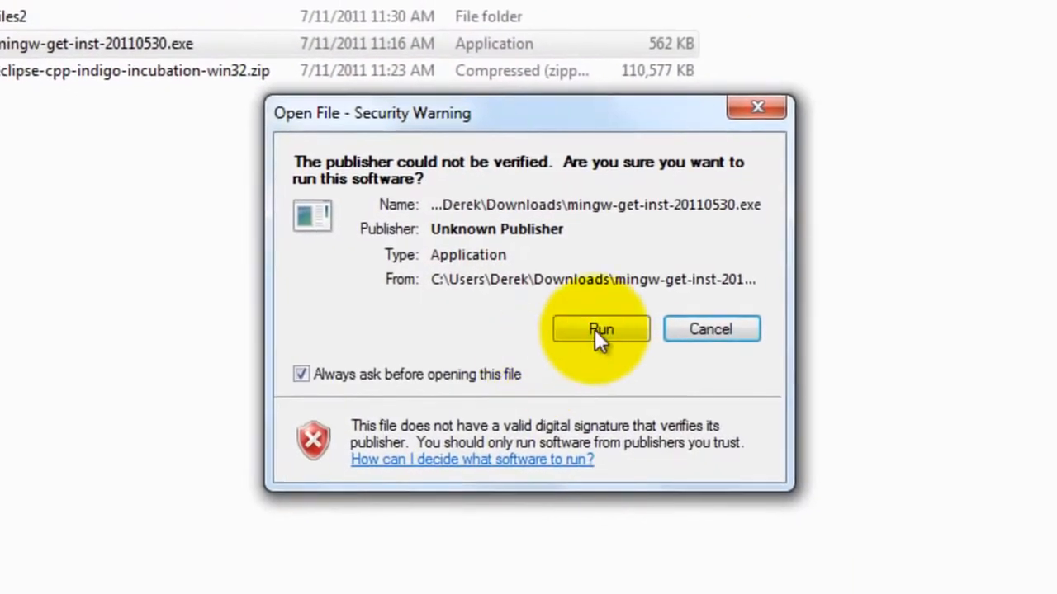
left_click(597, 329)
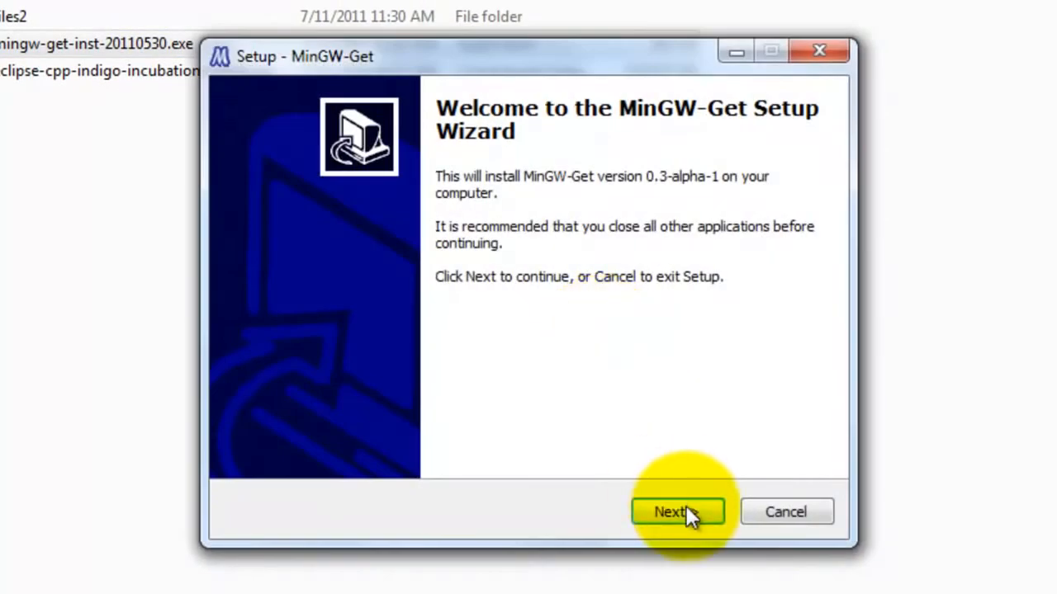
- Proceed through the first MinGW-Get setup pages, keeping the pre-packaged repository catalogues
left_click(685, 512)
left_click(686, 511)
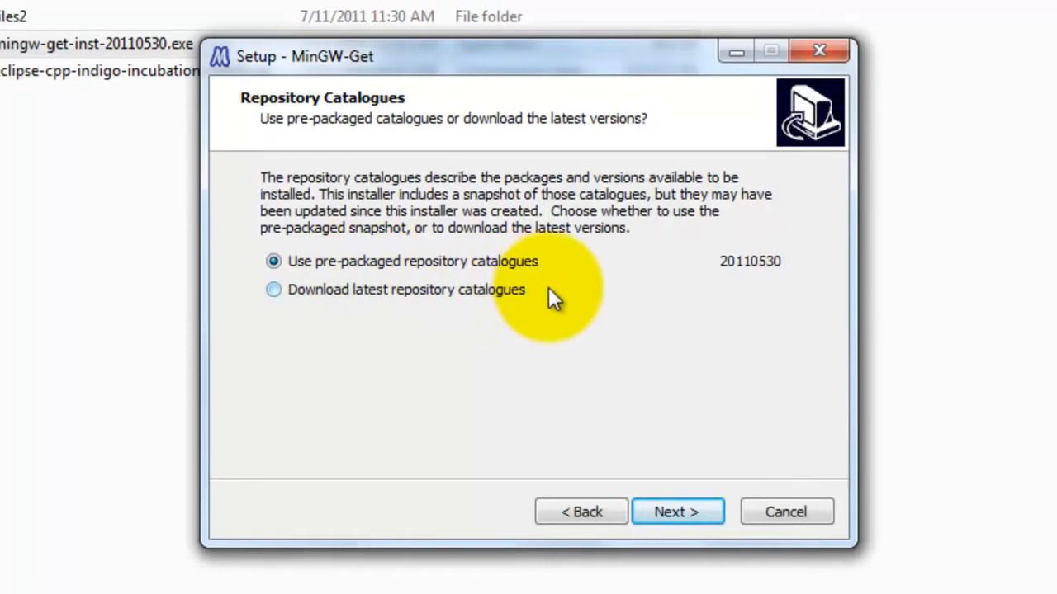
left_click(677, 514)
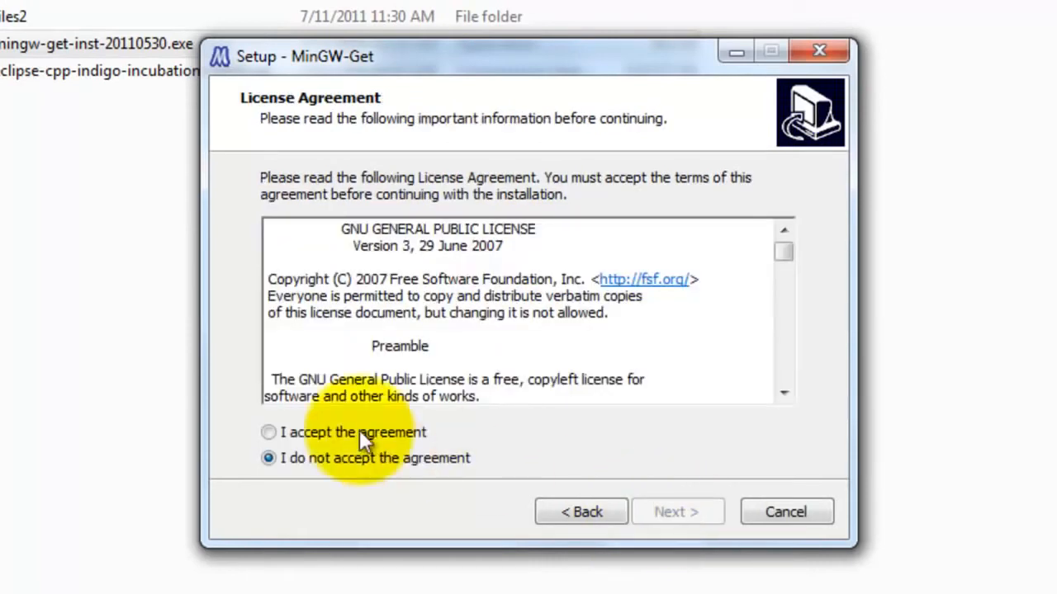
- Accept the license agreement and keep C:\MinGW as the destination and MinGW as the Start Menu folder
left_click_drag(787, 248, 783, 373)
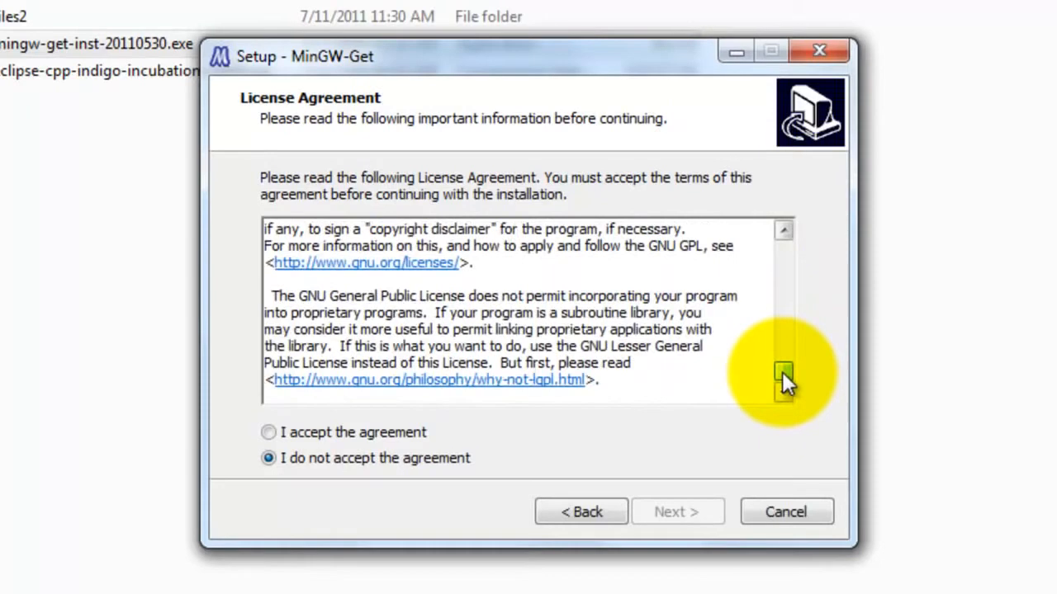
left_click(272, 433)
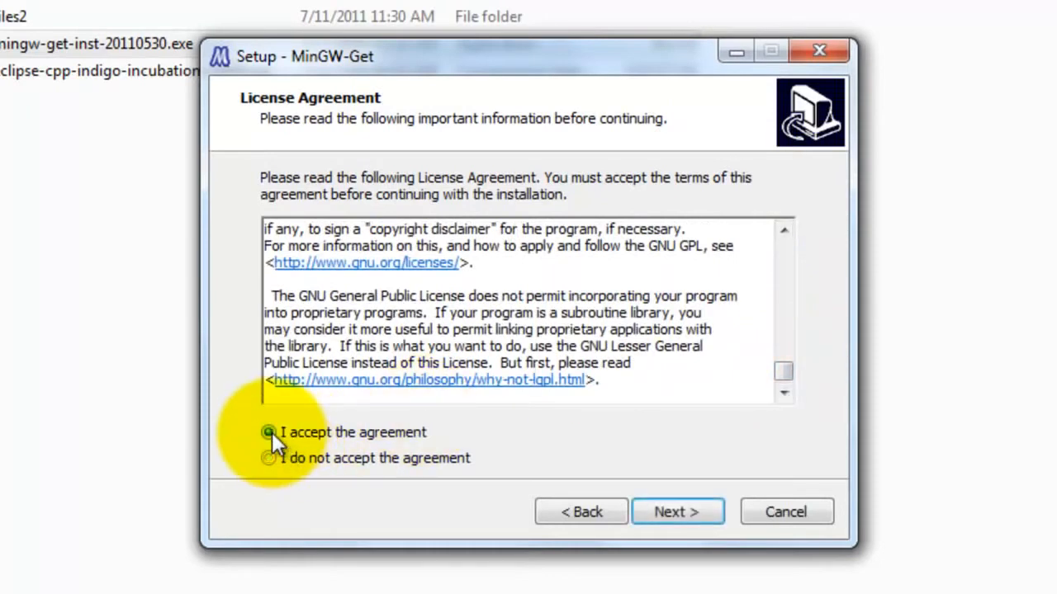
left_click(700, 512)
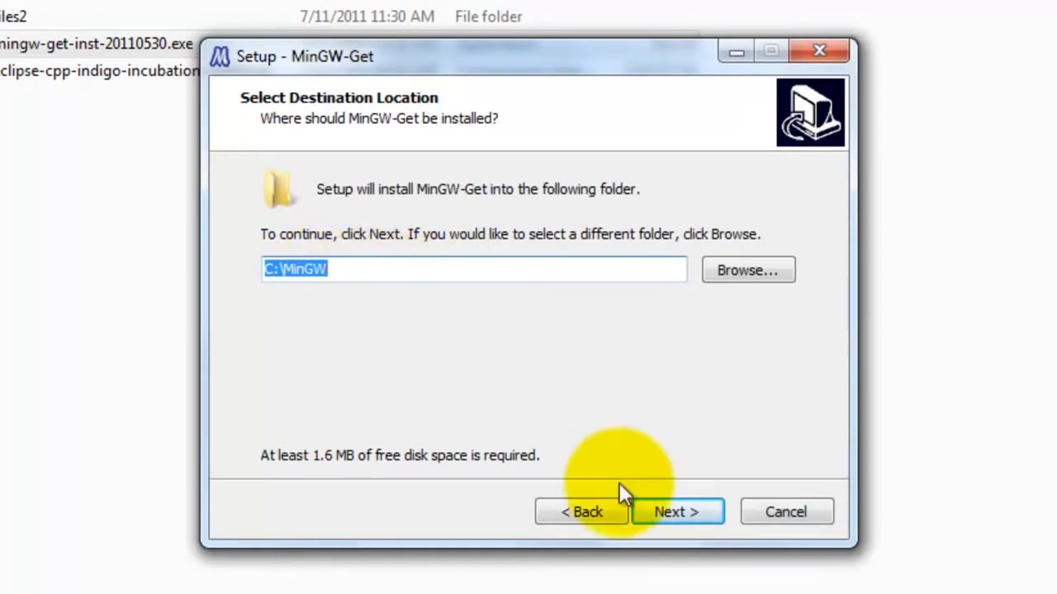
left_click(715, 515)
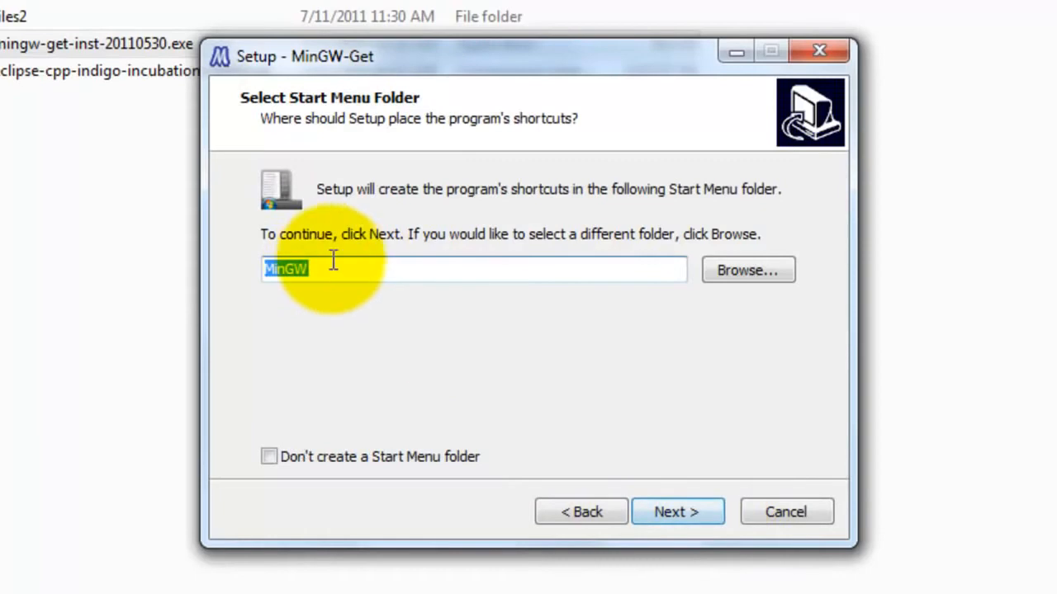
left_click(670, 514)
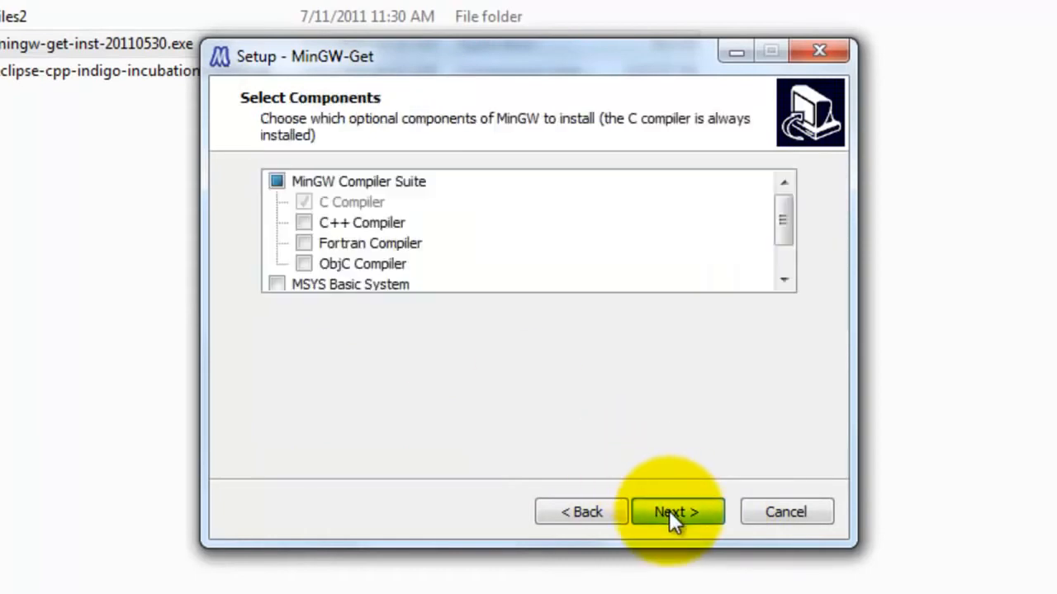
- Select the C++ Compiler and MSYS Basic System components and start the installation
left_click(309, 220)
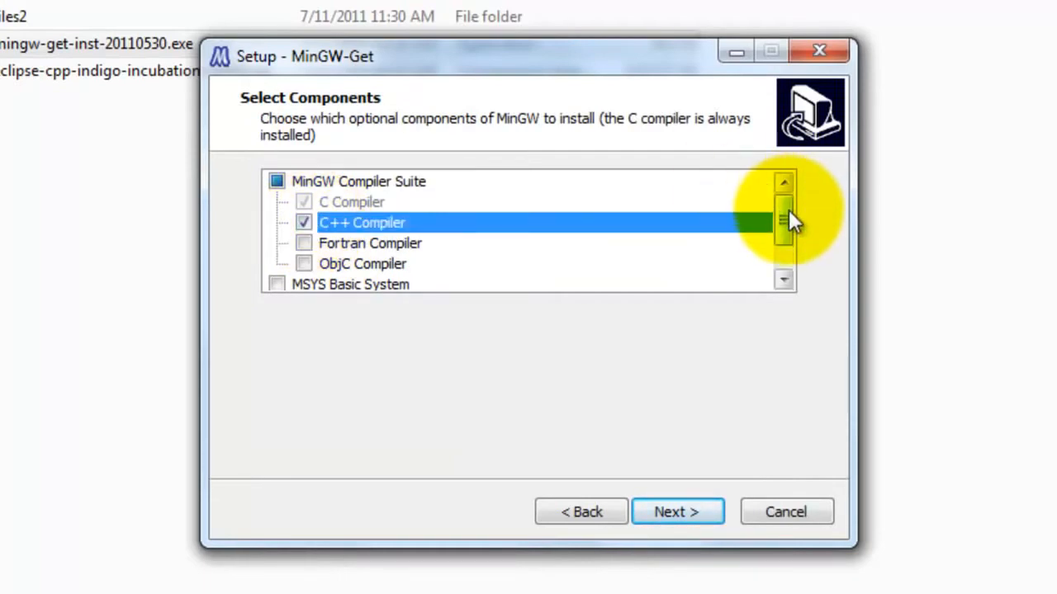
left_click_drag(788, 220, 786, 234)
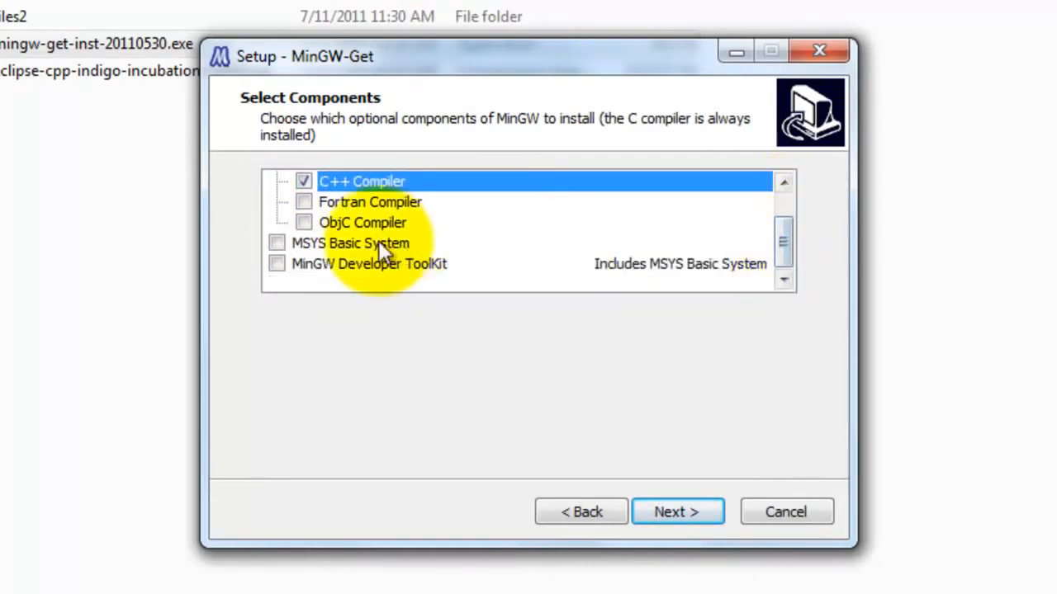
left_click(276, 245)
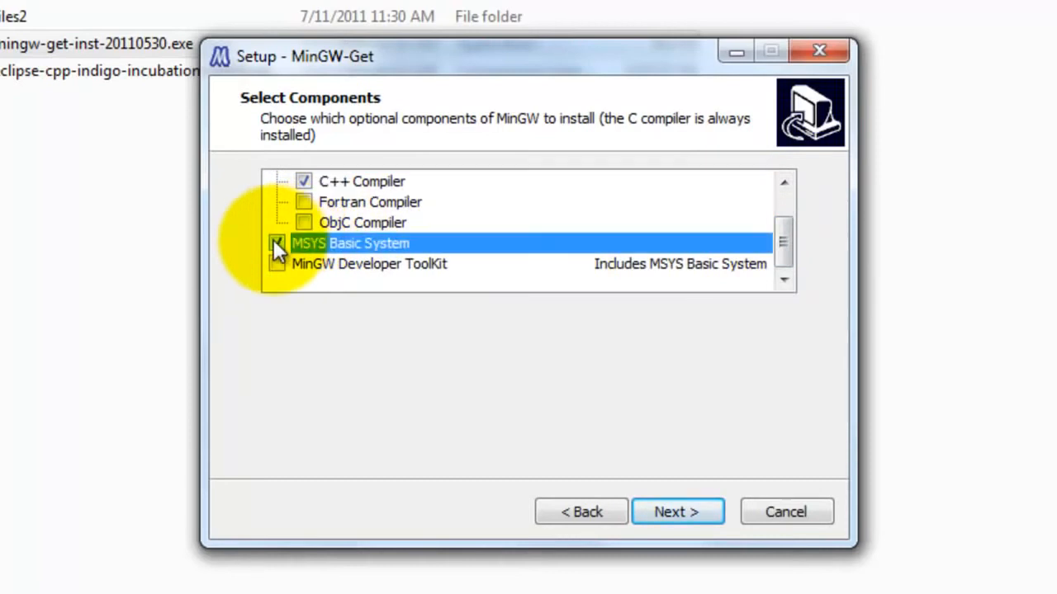
left_click(682, 509)
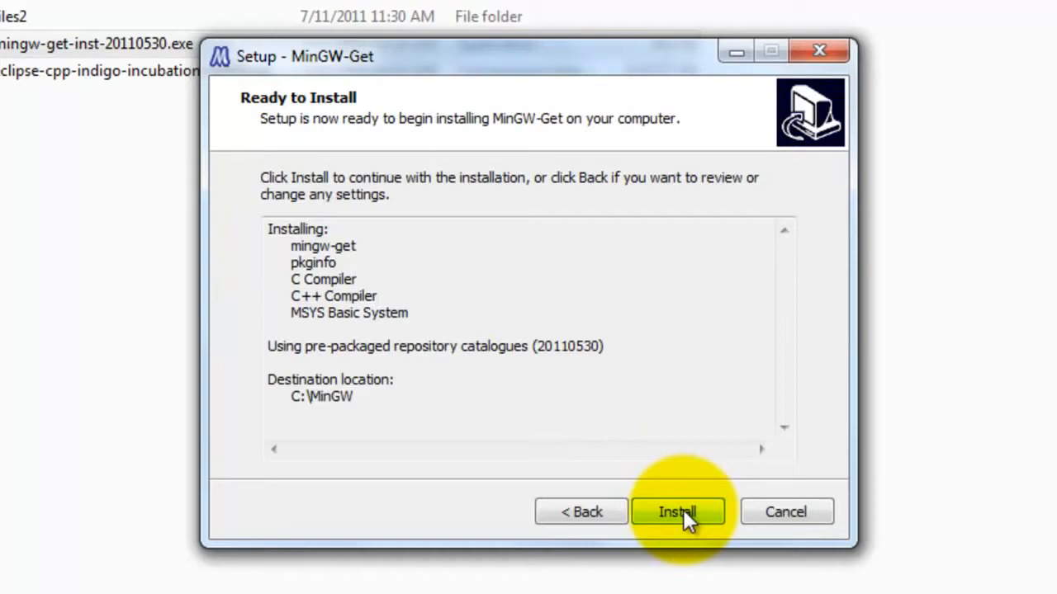
left_click(683, 509)
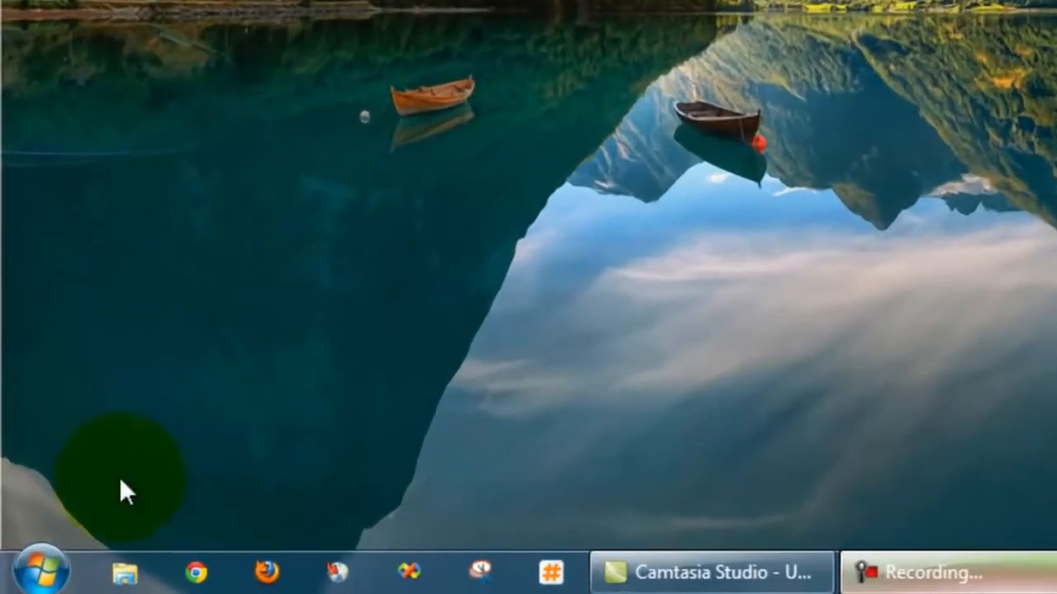
- Open the Windows environment variables from the computer's advanced system settings
left_click(42, 566)
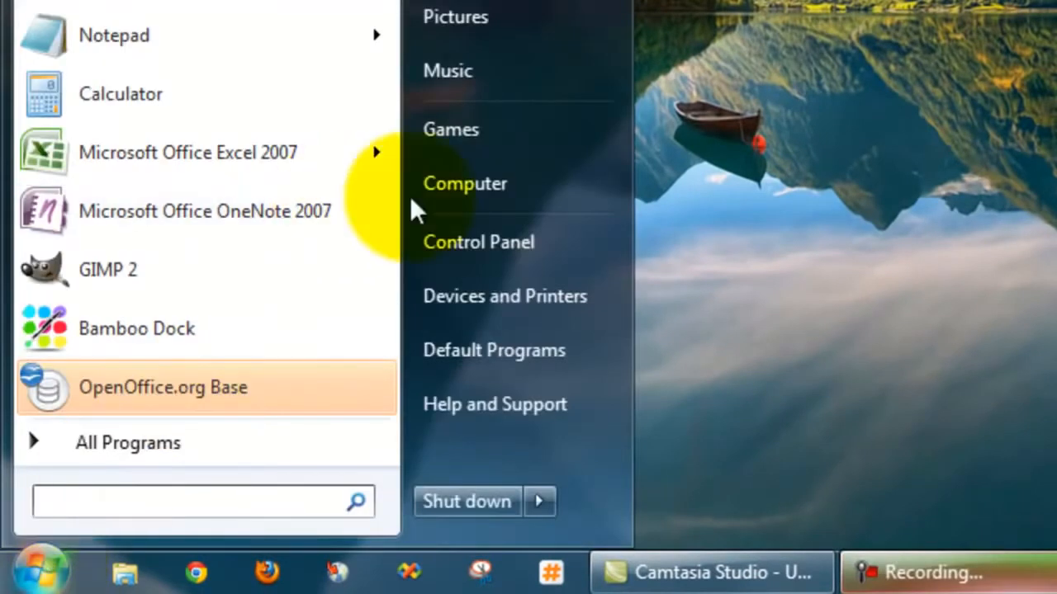
right_click(454, 195)
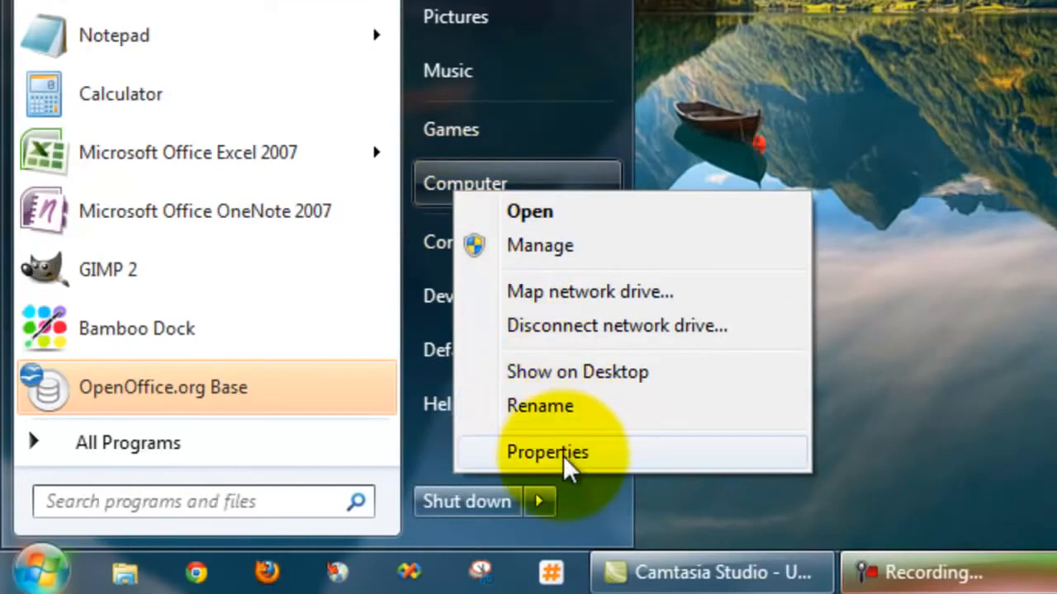
left_click(564, 459)
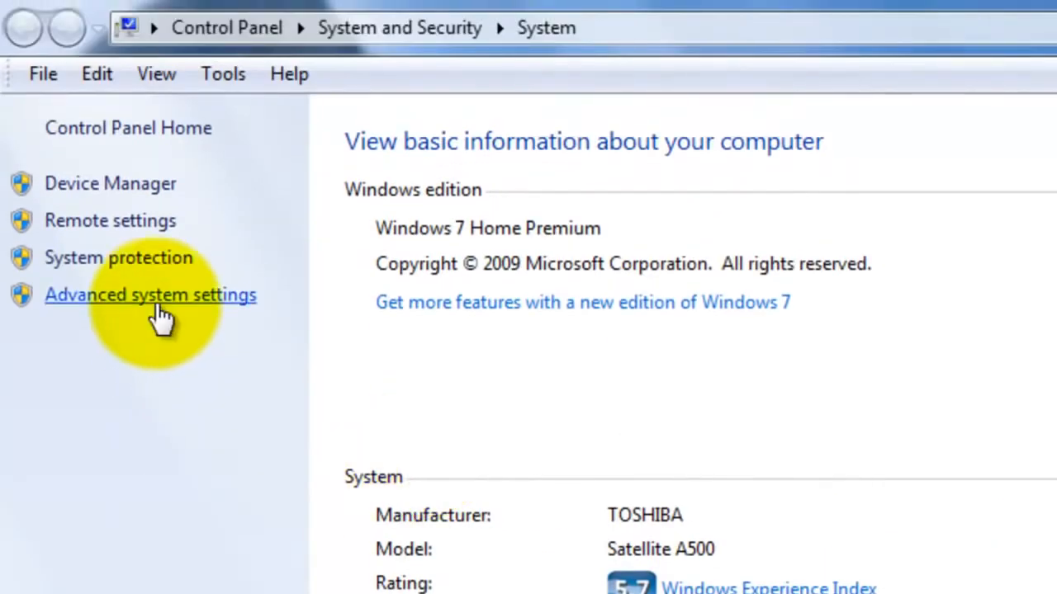
left_click(165, 303)
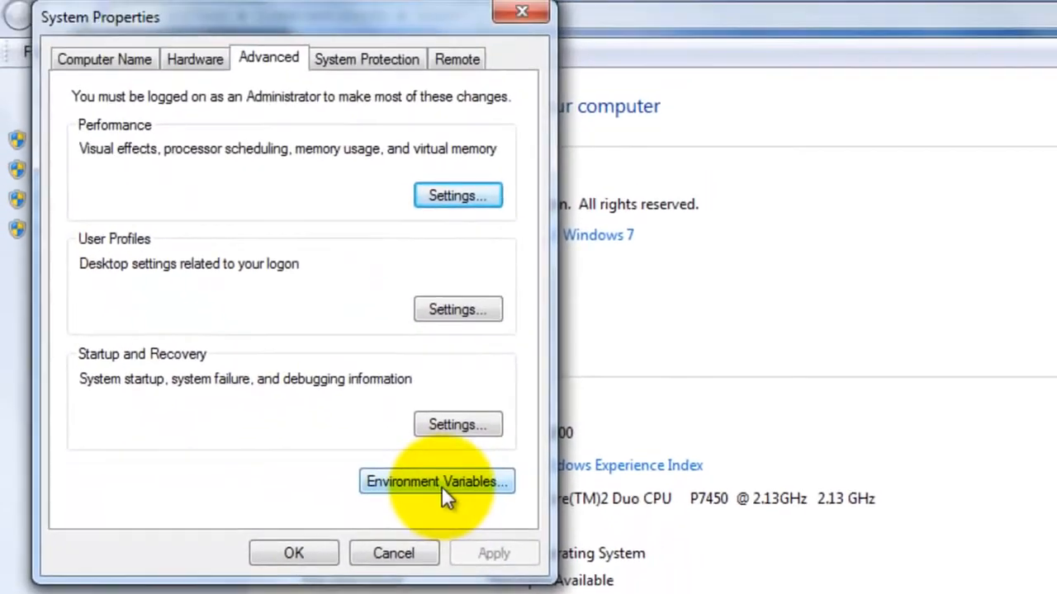
left_click(479, 440)
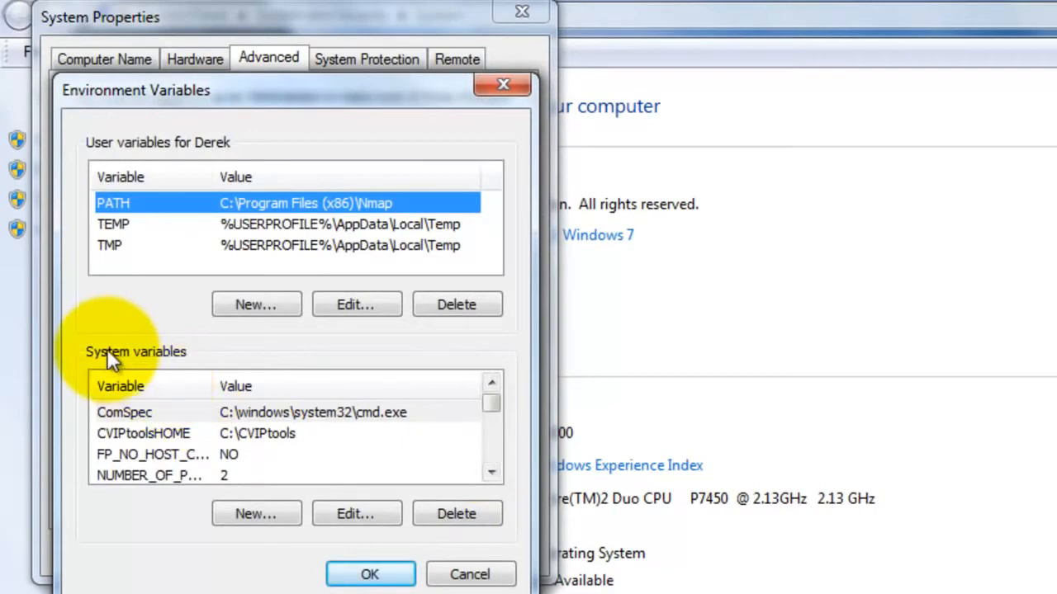
- Edit the system Path variable by inserting C:\MinGW\bin; at the very beginning of its value
left_click(491, 471)
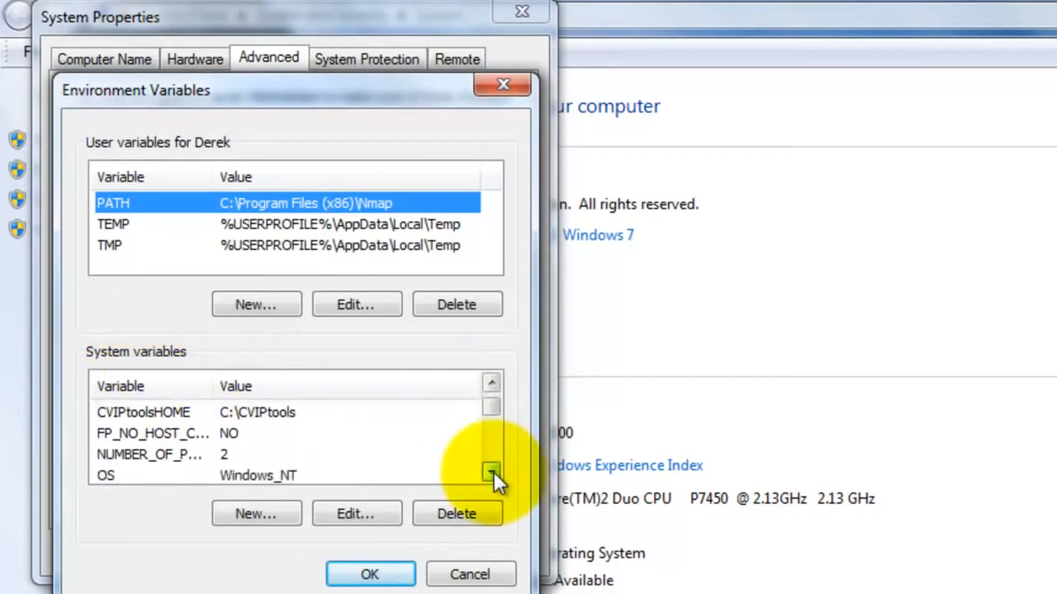
left_click(491, 471)
left_click(491, 471)
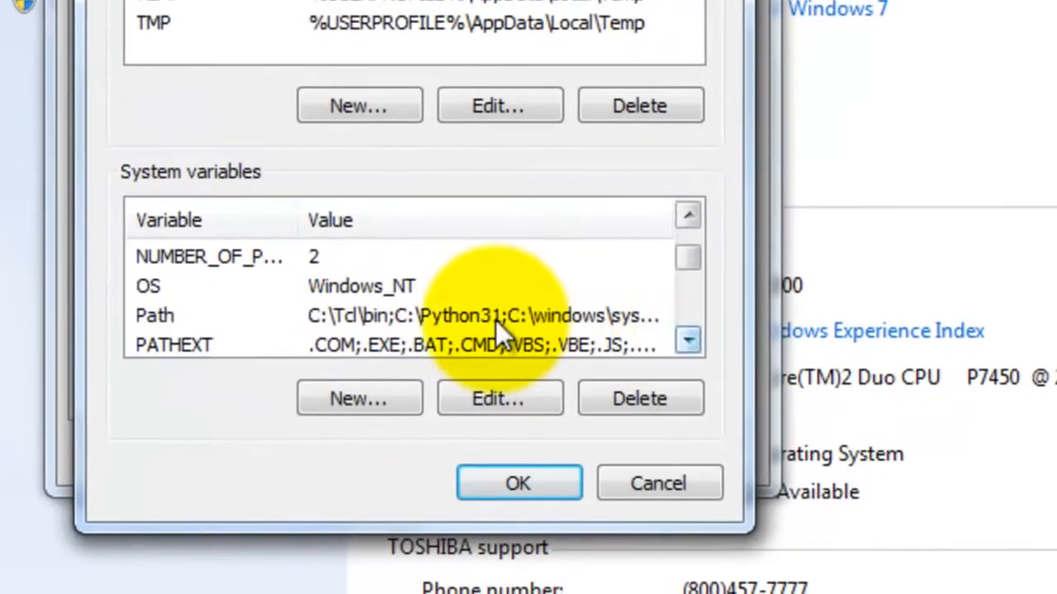
left_click(497, 318)
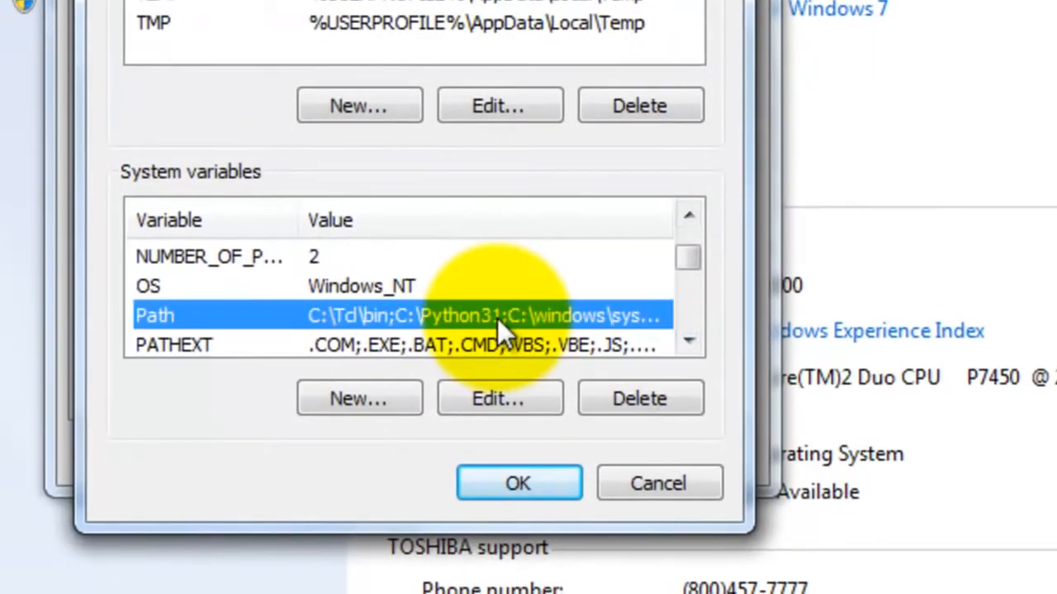
left_click(497, 399)
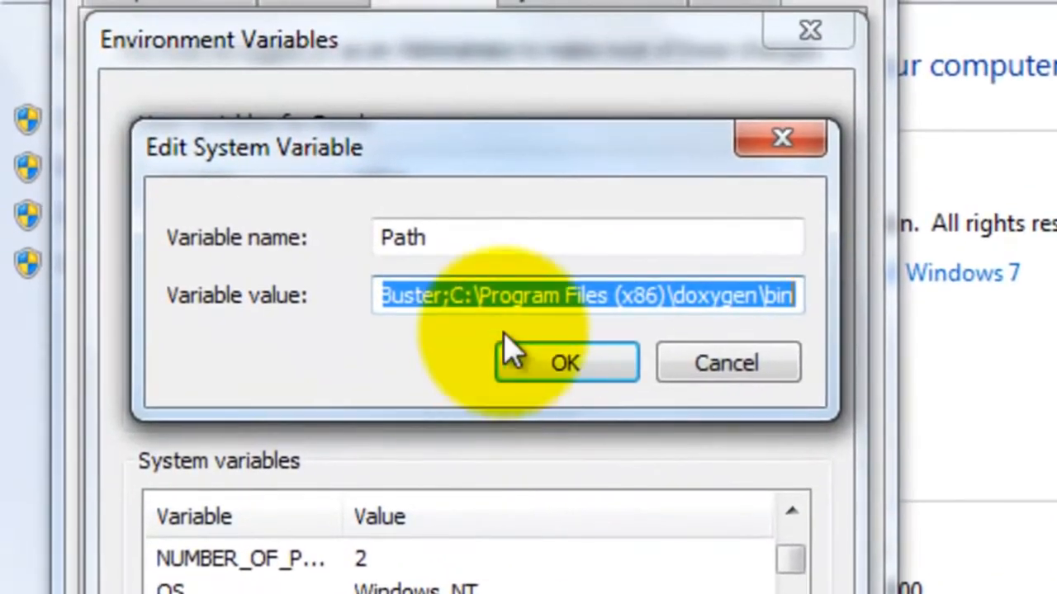
left_click(545, 299)
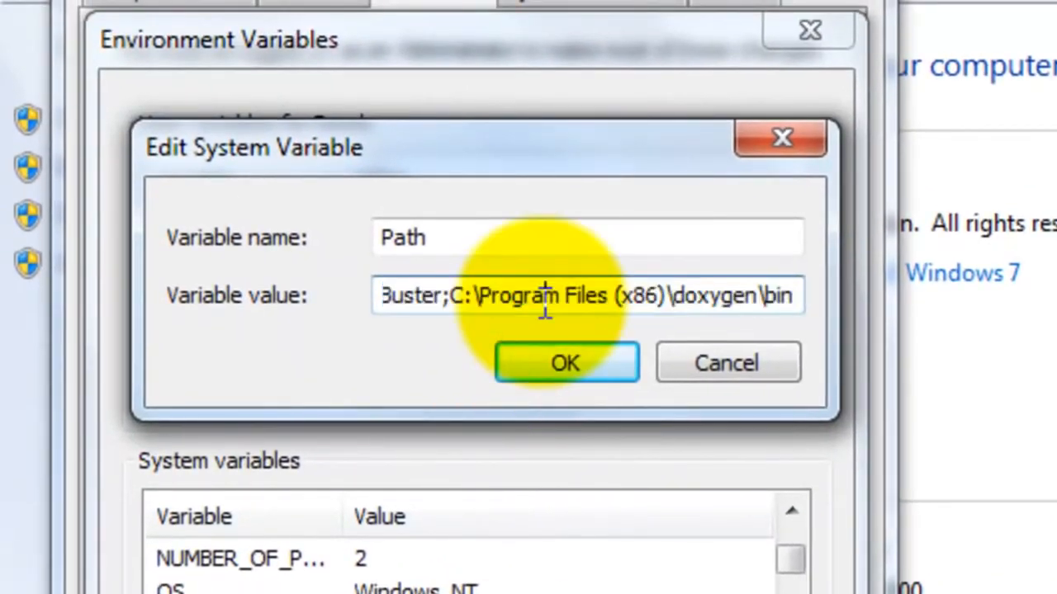
key("Home")
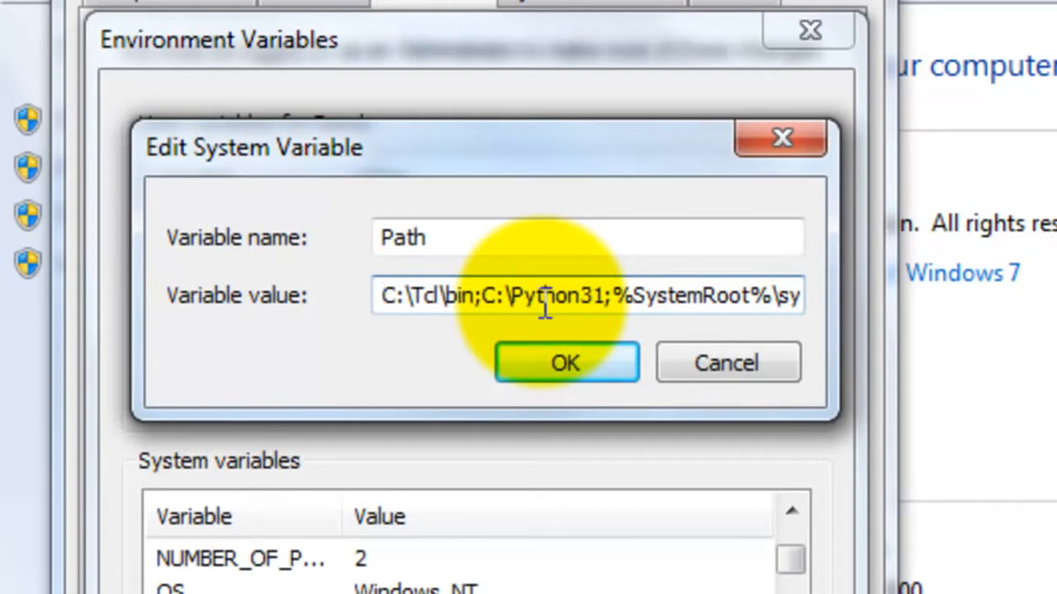
type("C:")
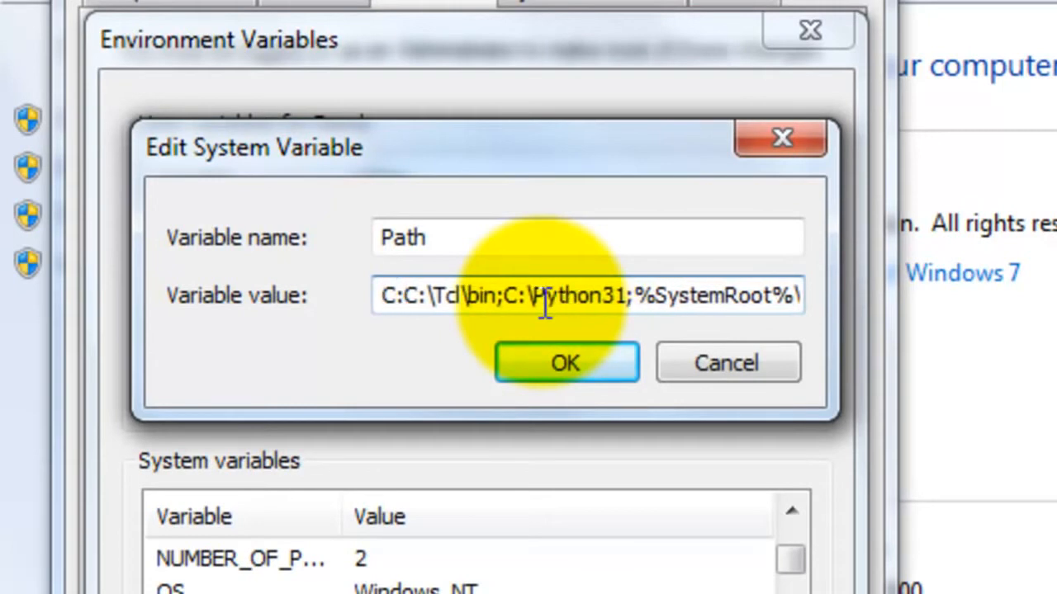
type("\\MinGW\\bin;C:\\Tcl\\bin")
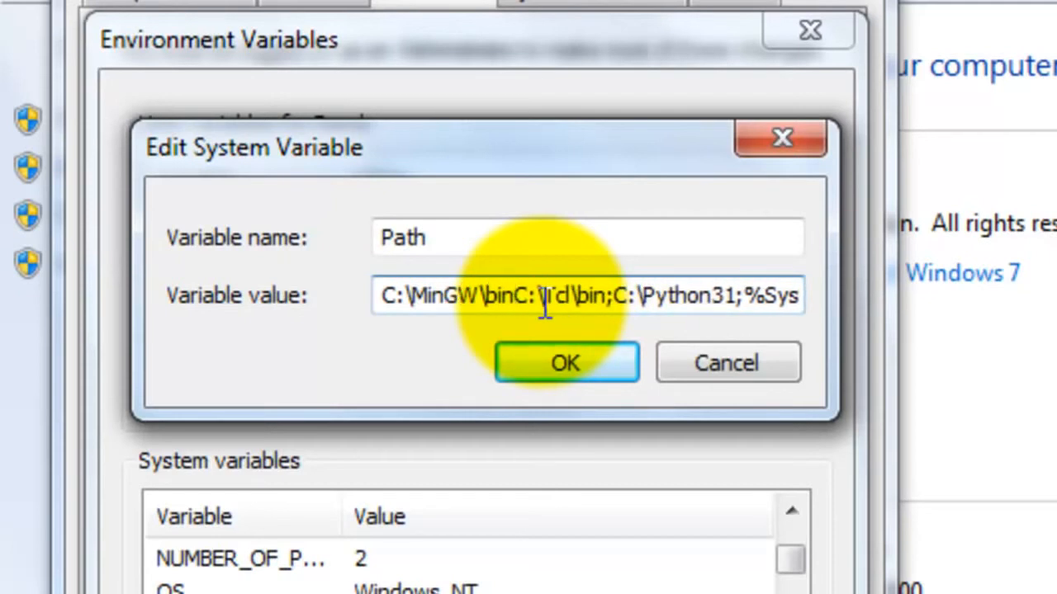
type(";")
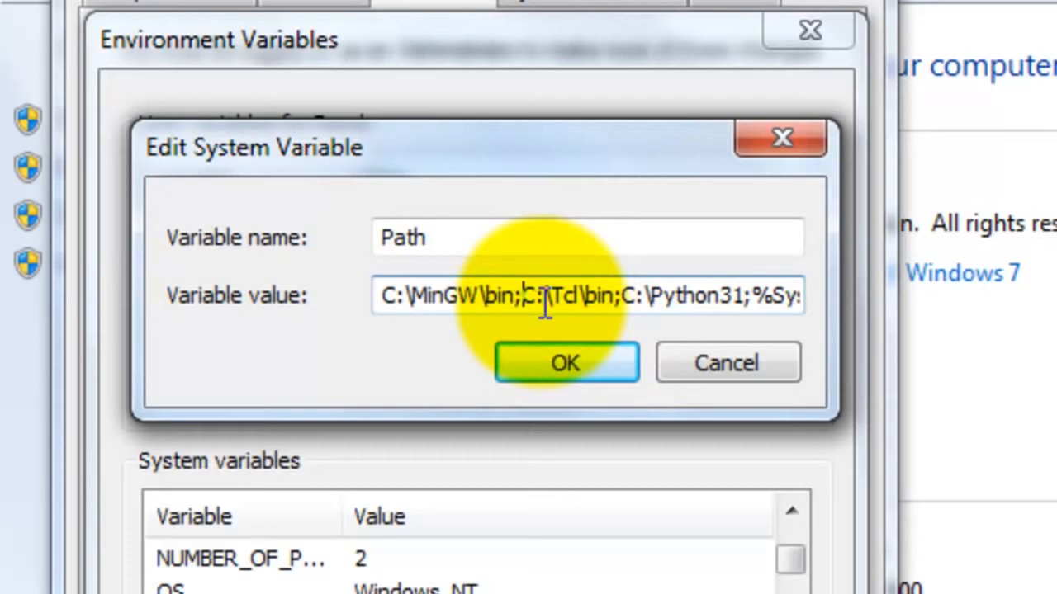
type("C:")
- Insert C:\MinGW\msys\1.0\bin; directly after the C:\MinGW\bin entry in the Path value
type(":\\Min")
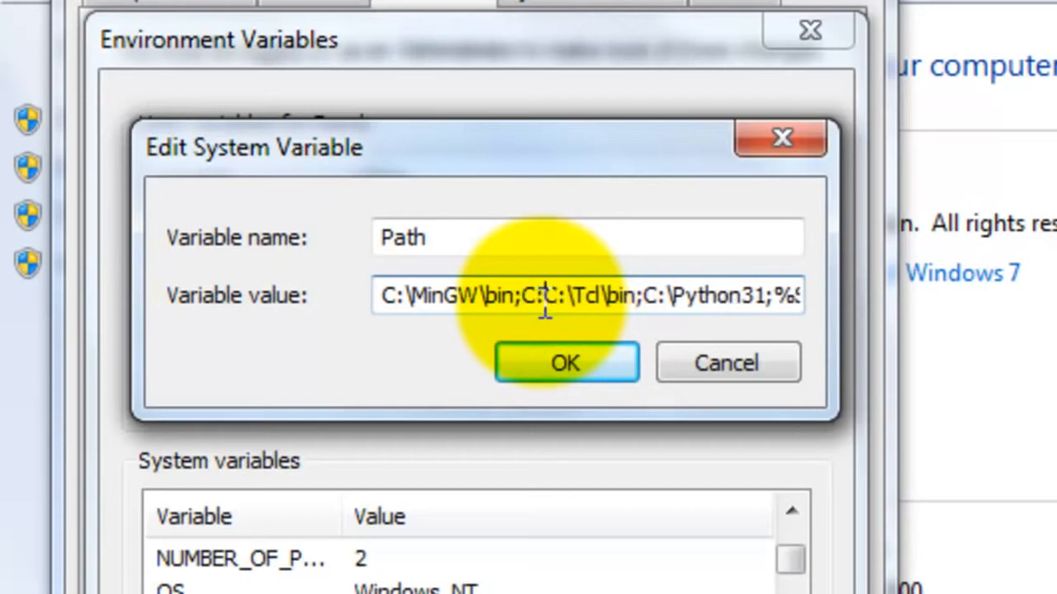
type("GW")
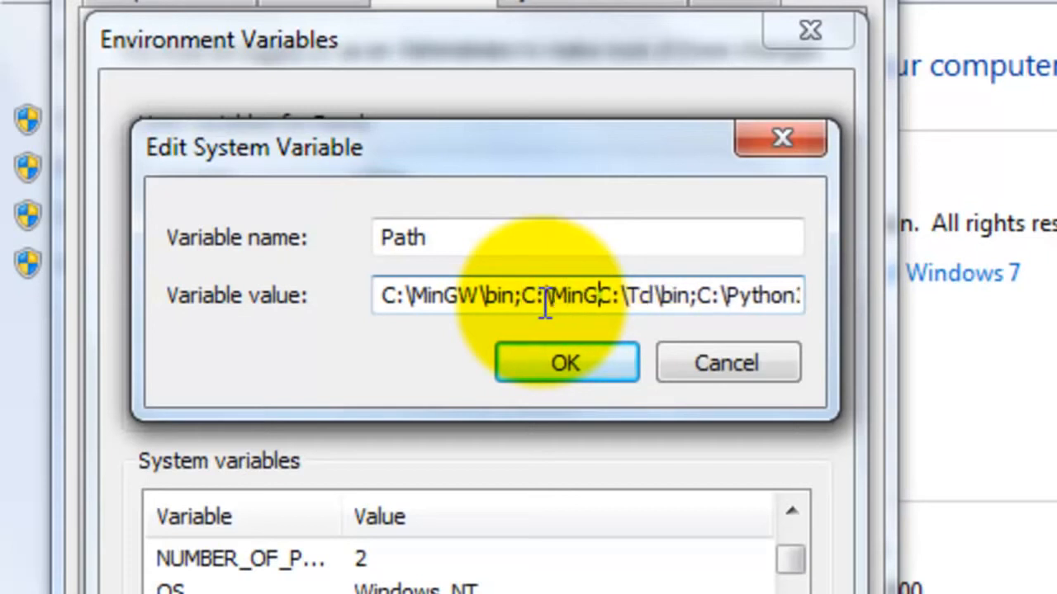
type("\\msy")
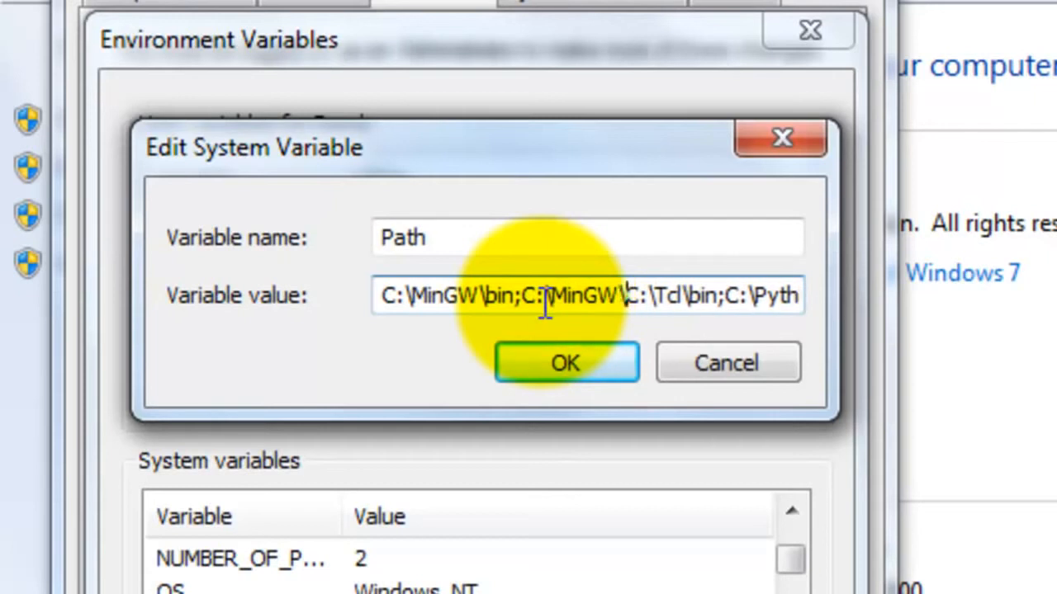
type("s\\")
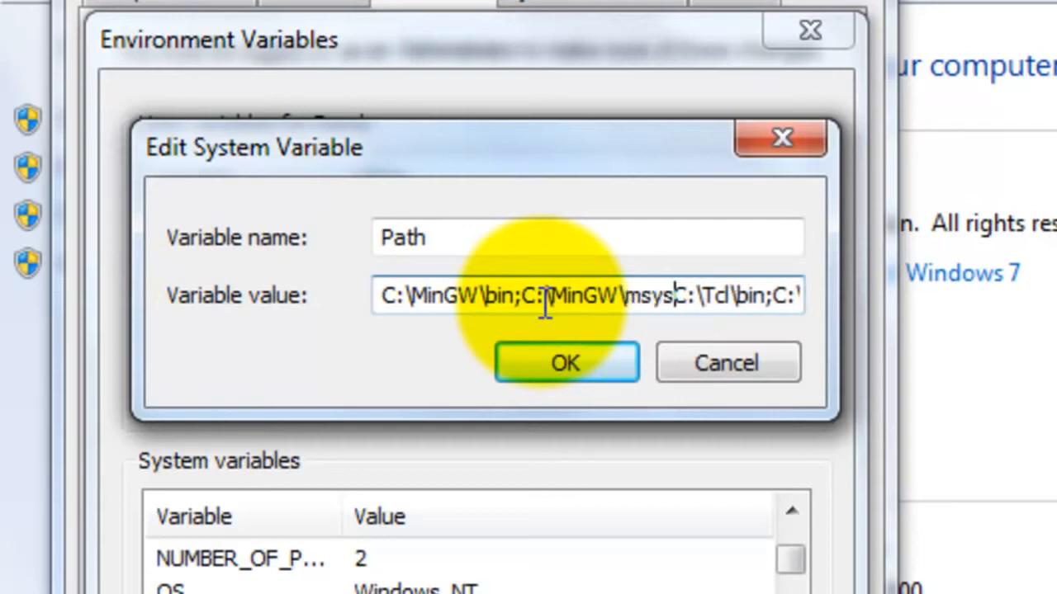
type("1.0\\")
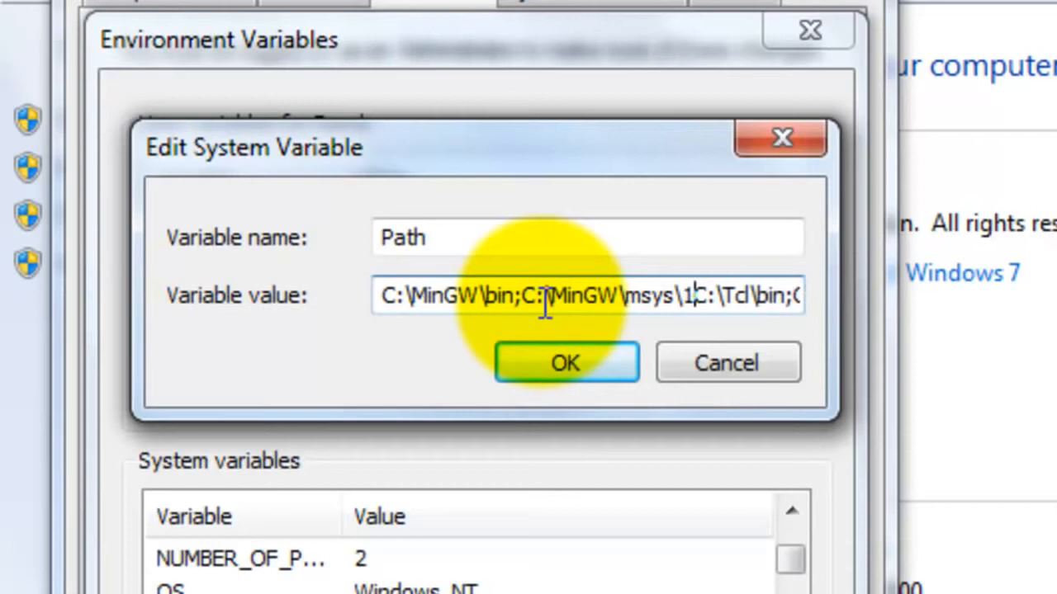
type("bin;")
type(";")
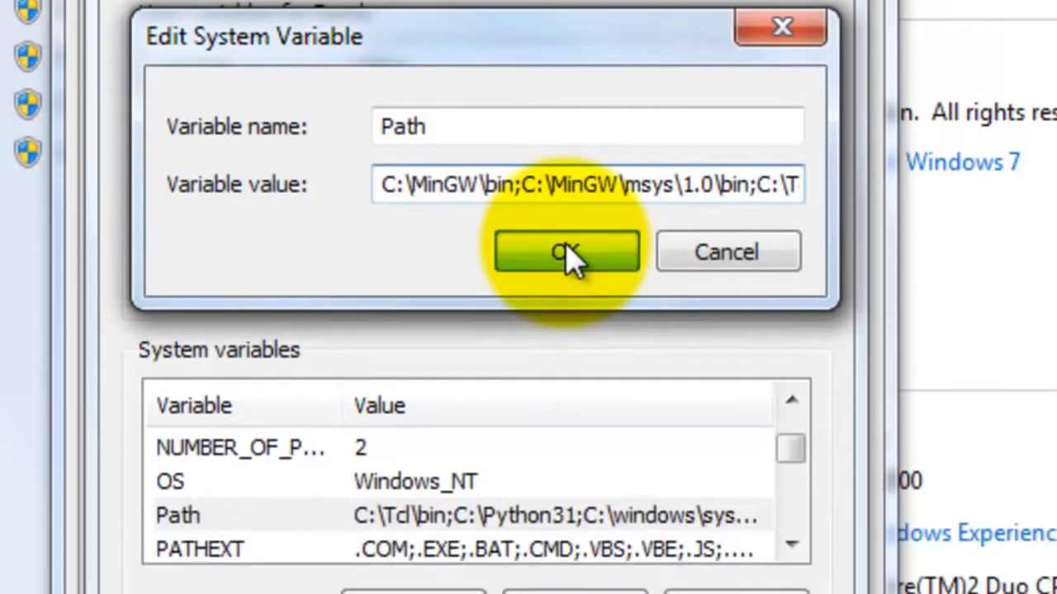
- Save the edited Path variable and close the environment variables, system properties and System windows
left_click(568, 254)
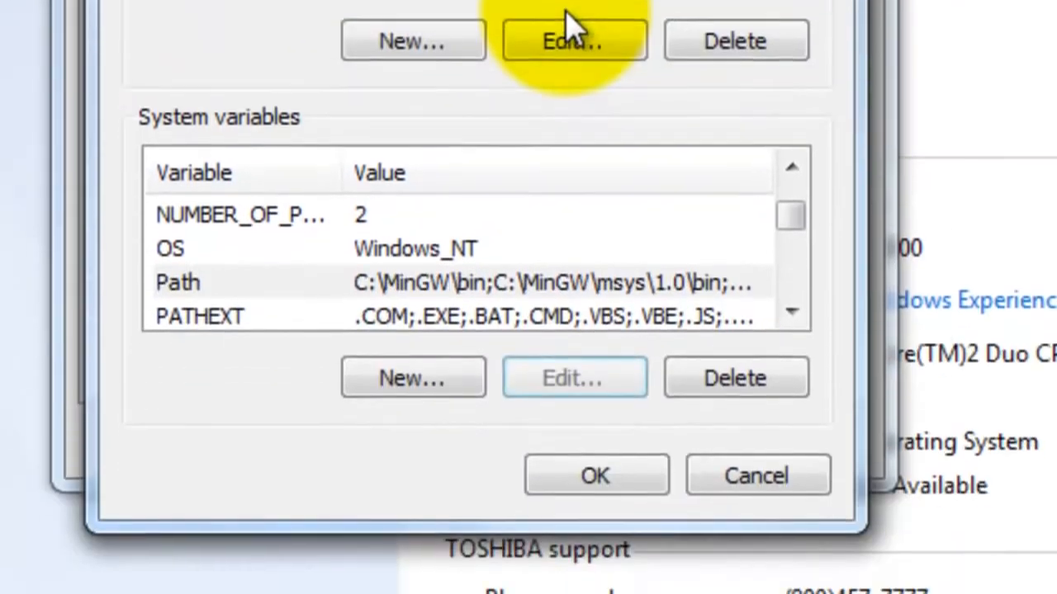
left_click(629, 479)
left_click(467, 432)
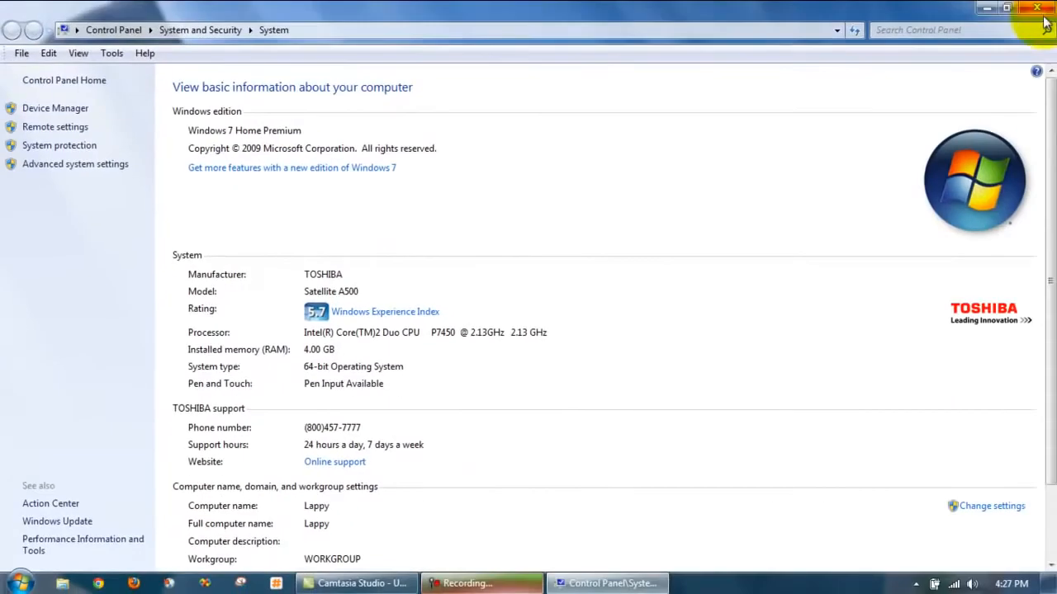
left_click(1024, 18)
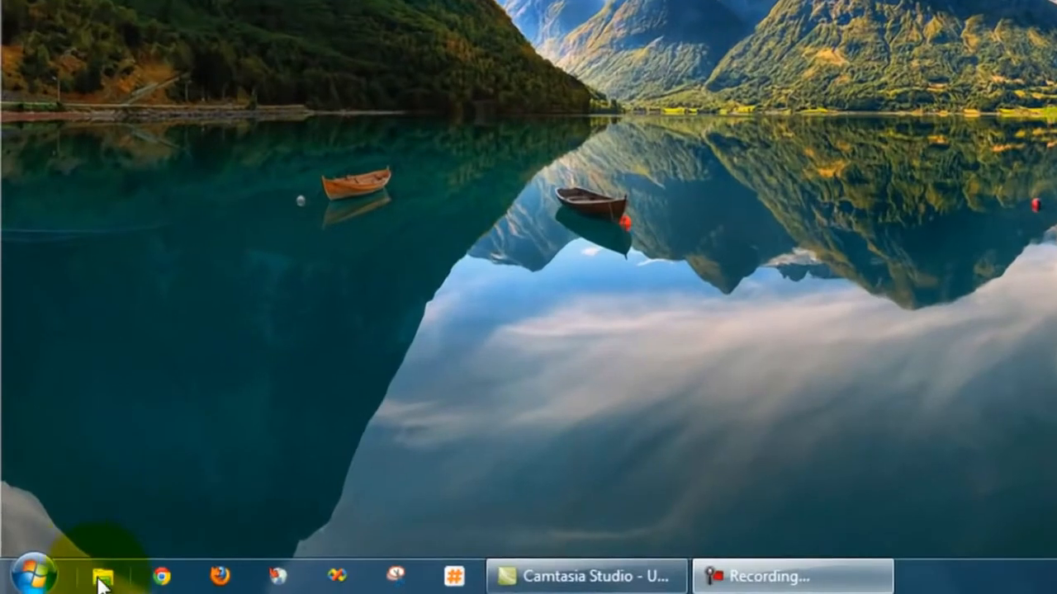
- Browse to the eclipse folder on the C: drive and pin eclipse.exe to the taskbar
left_click(100, 580)
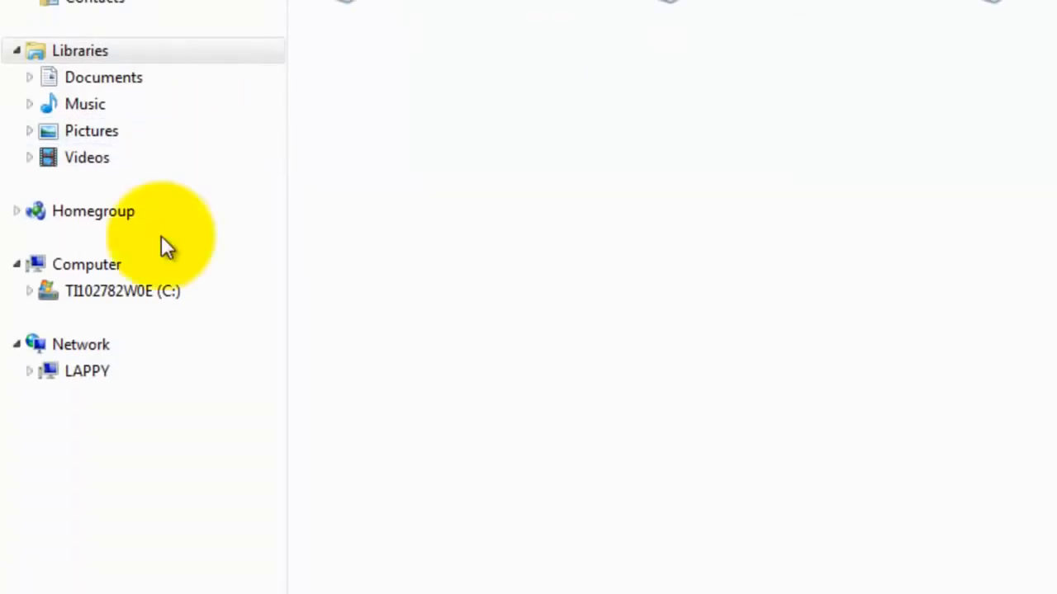
left_click(164, 291)
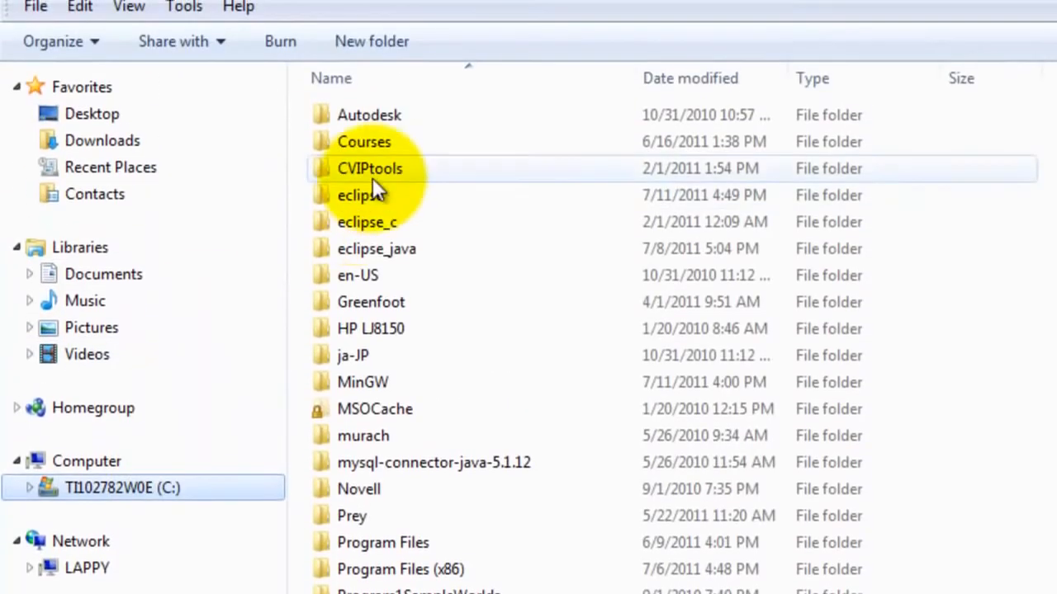
double_click(386, 193)
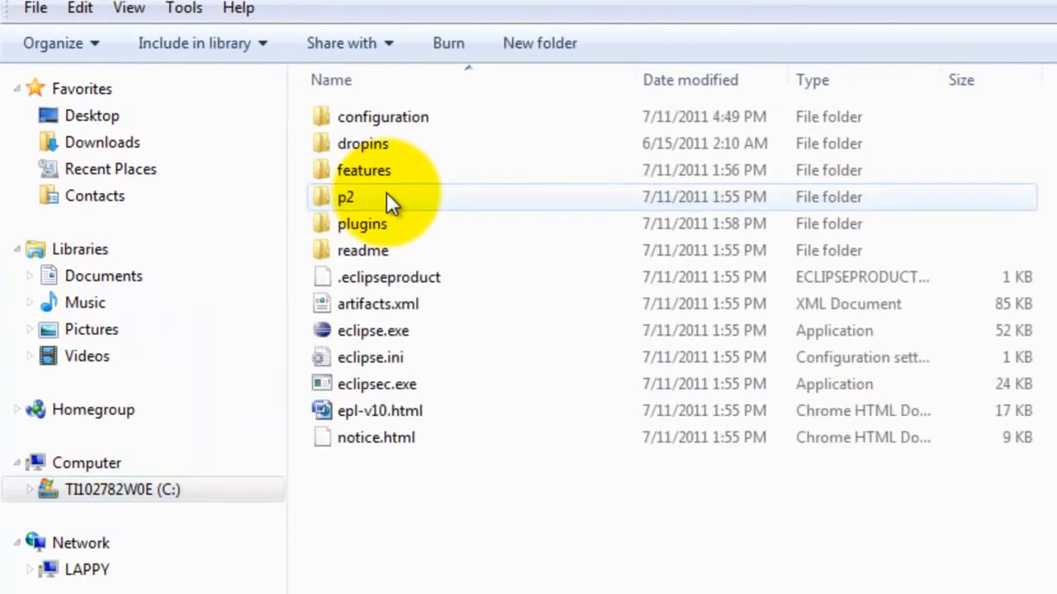
left_click(384, 330)
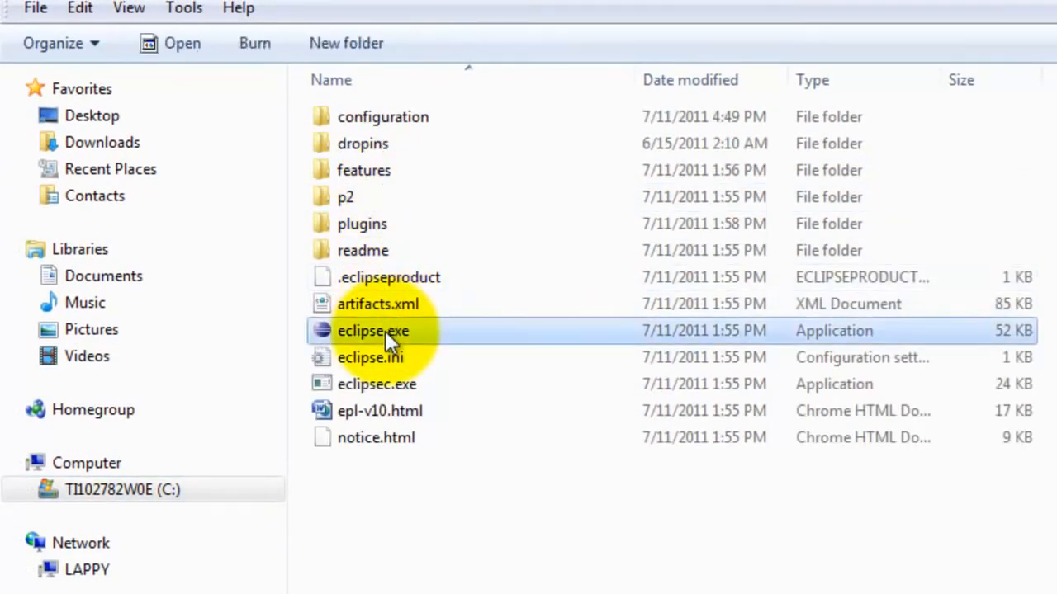
right_click(385, 330)
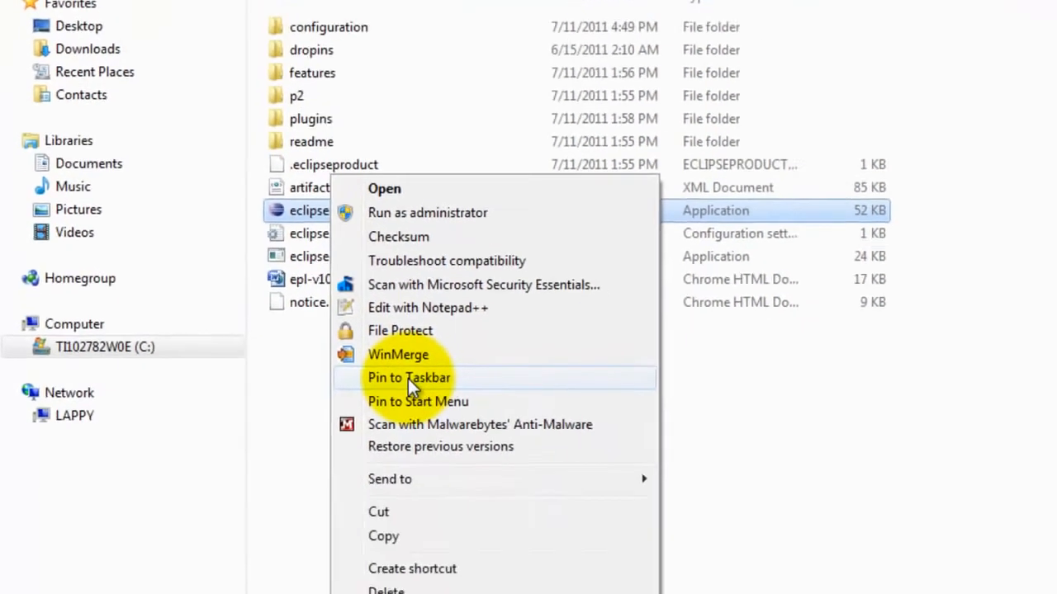
left_click(474, 523)
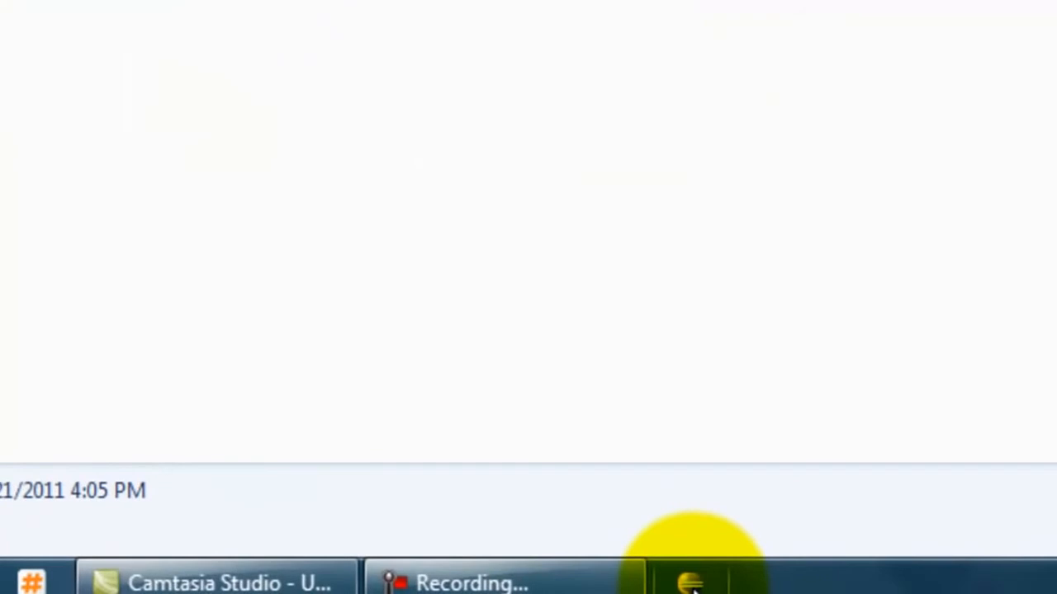
- Launch Eclipse and accept the cplusplusworkspace folder as the workspace for this session
left_click(690, 583)
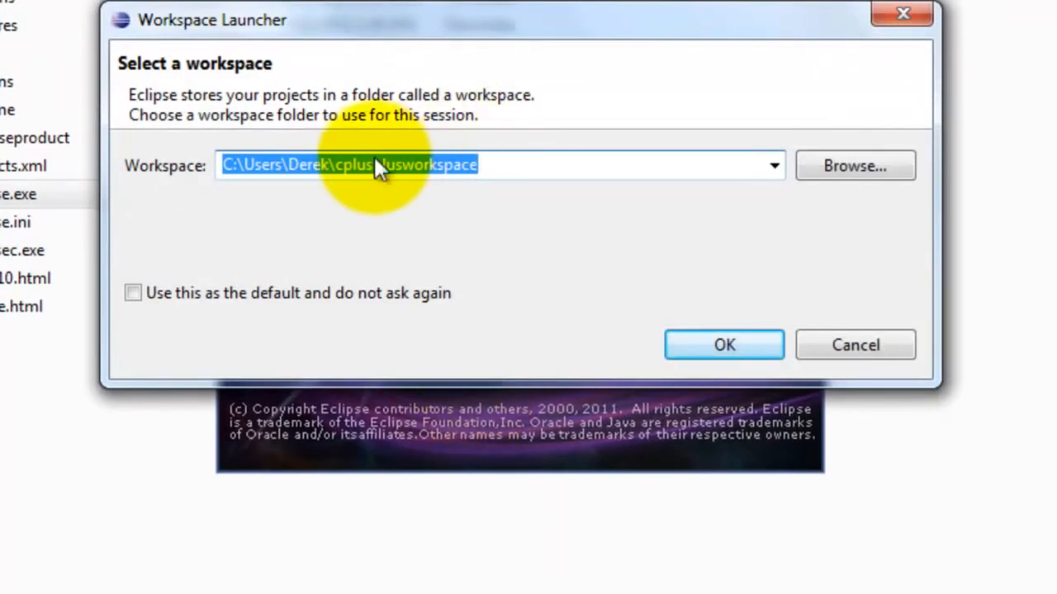
left_click(719, 340)
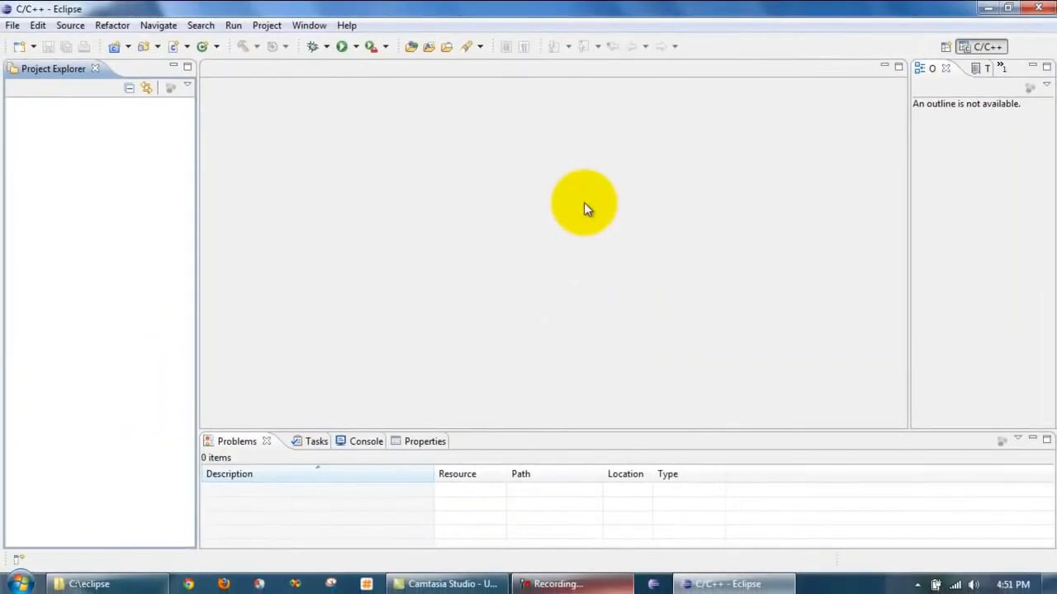
- Create a C++ project named Test from the Hello World C++ Project type with the MinGW GCC toolchain in the default location
left_click(12, 26)
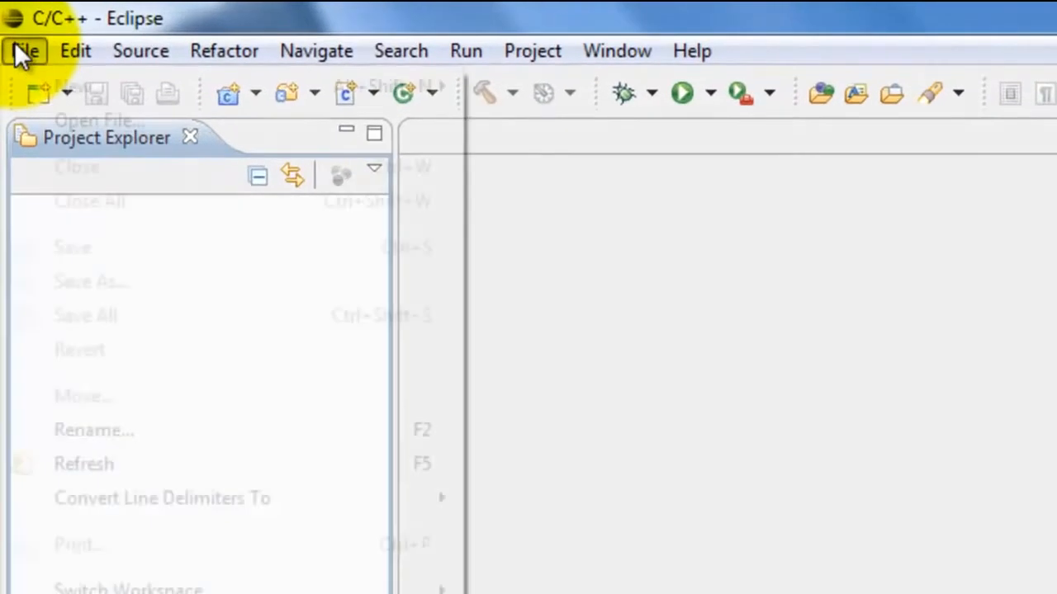
mouse_move(66, 87)
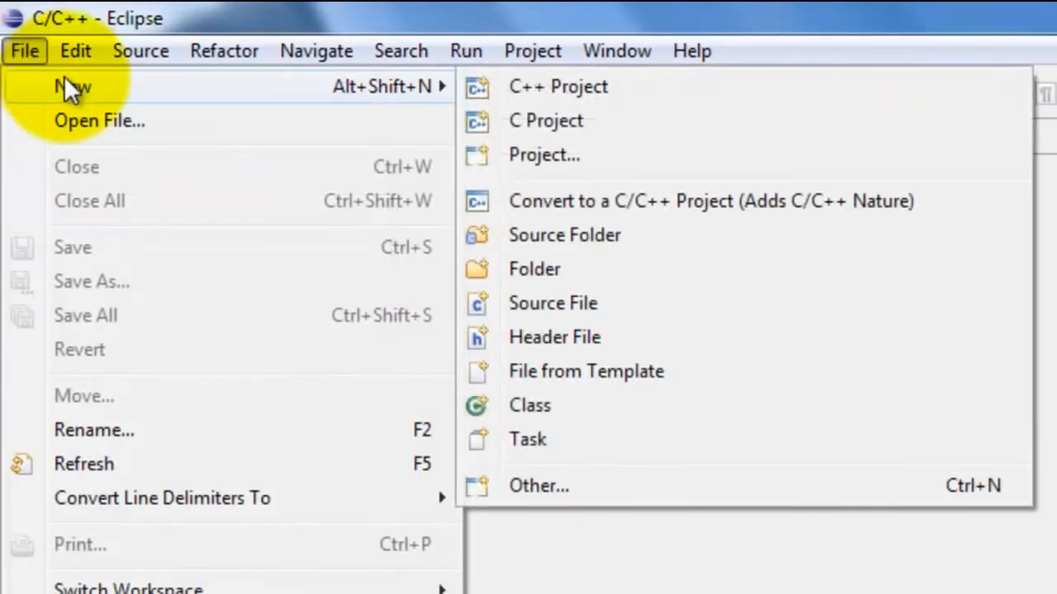
left_click(558, 87)
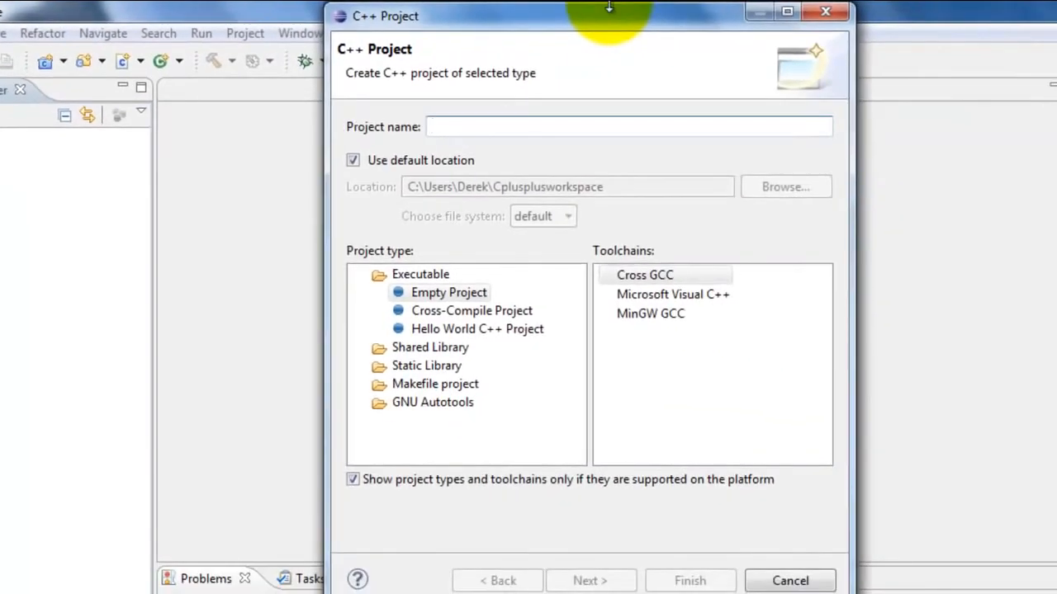
type("Test")
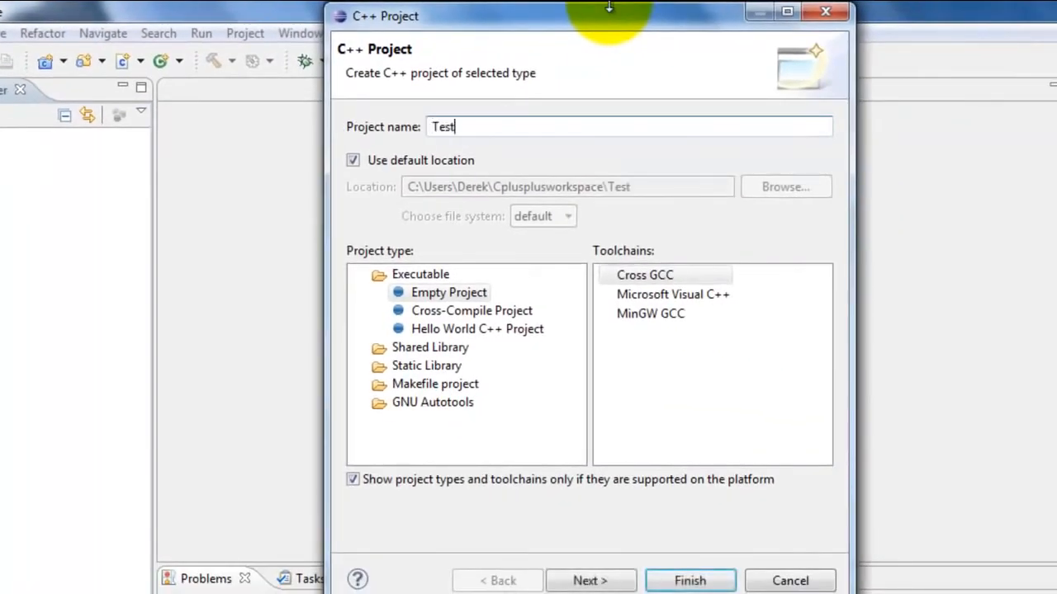
left_click(491, 329)
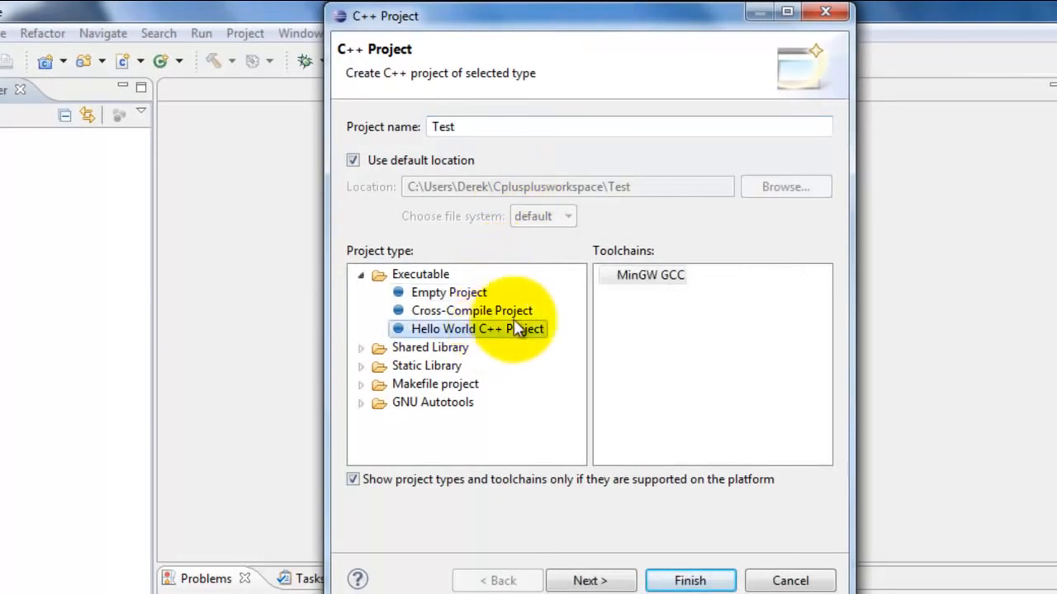
mouse_move(678, 279)
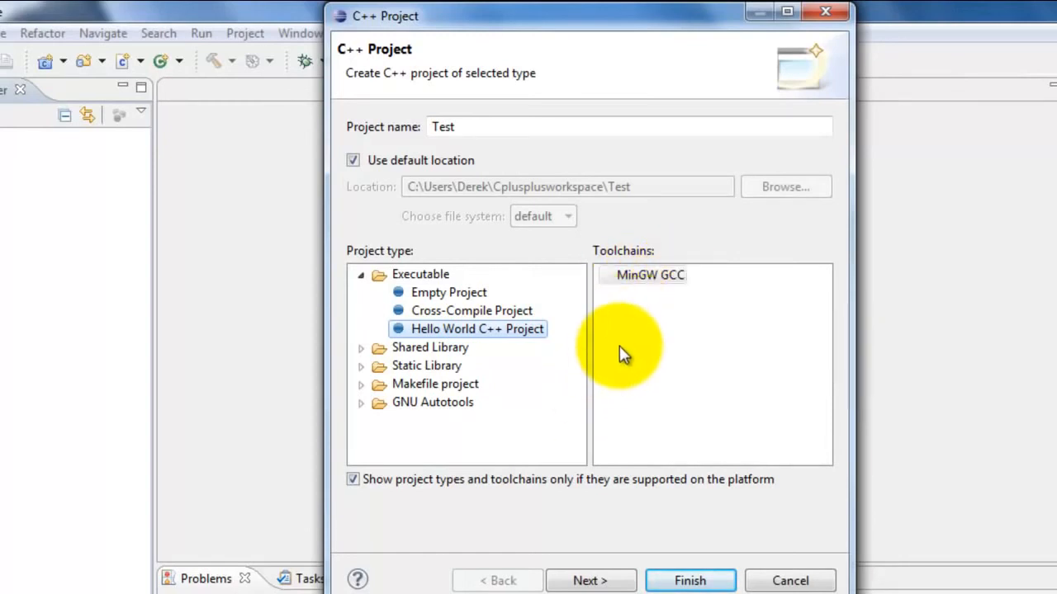
left_click(693, 581)
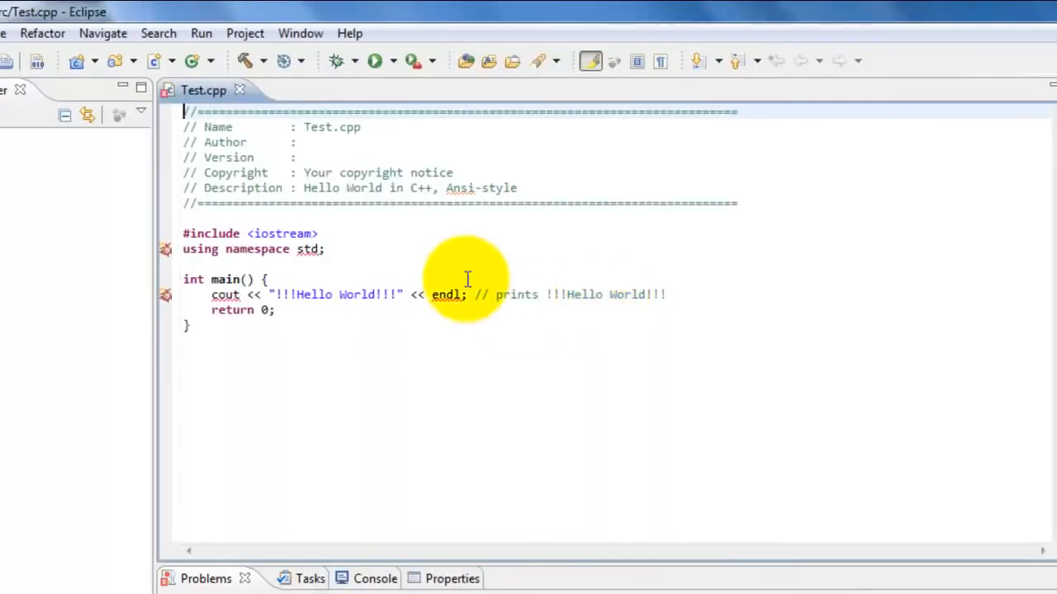
- Build the Test project and run it, highlighting the words Hello World in the console output
left_click(363, 175)
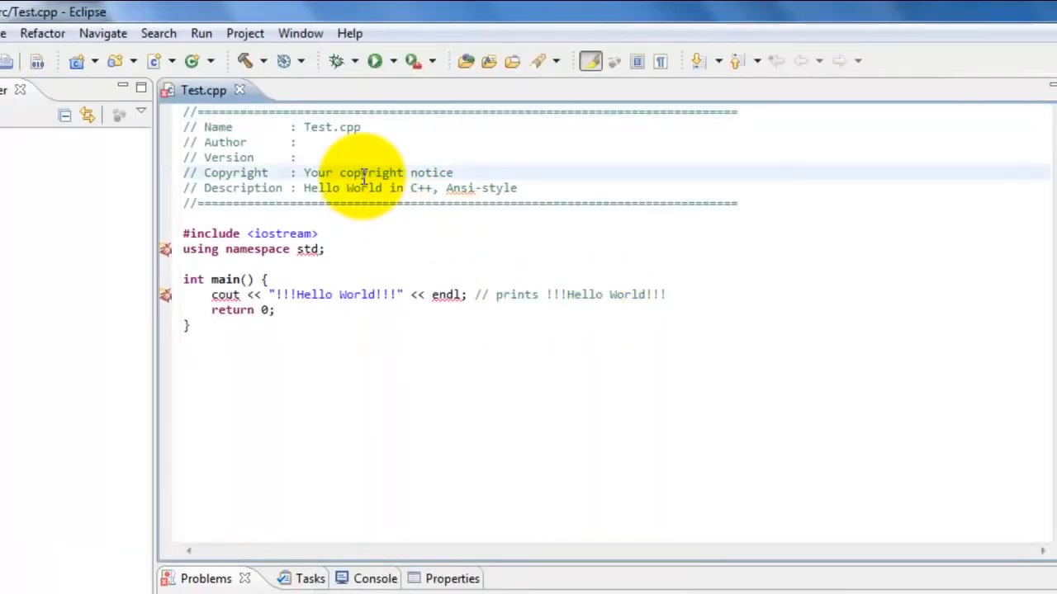
left_click(241, 58)
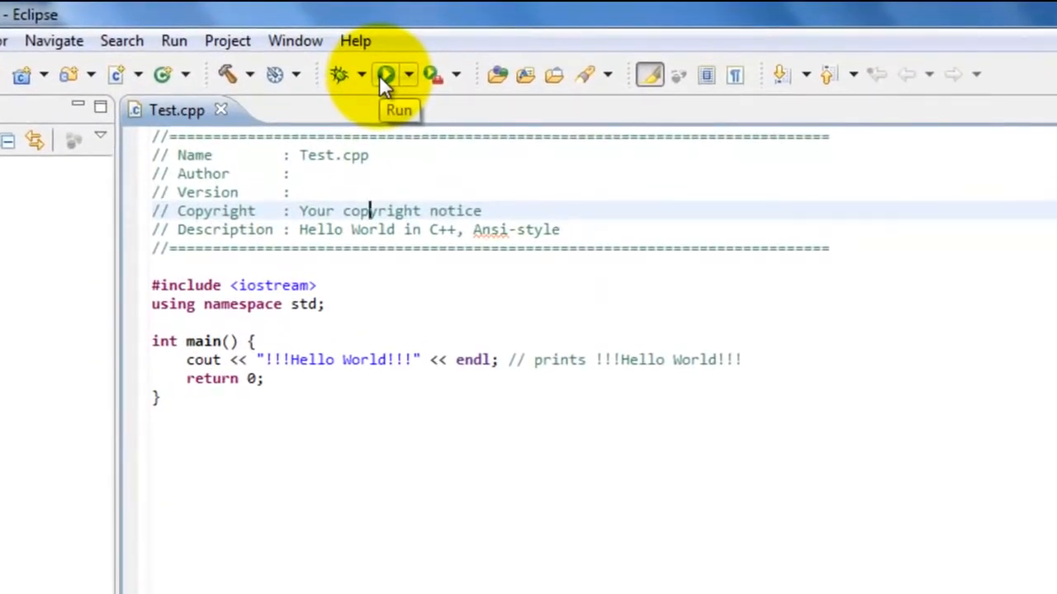
left_click(383, 76)
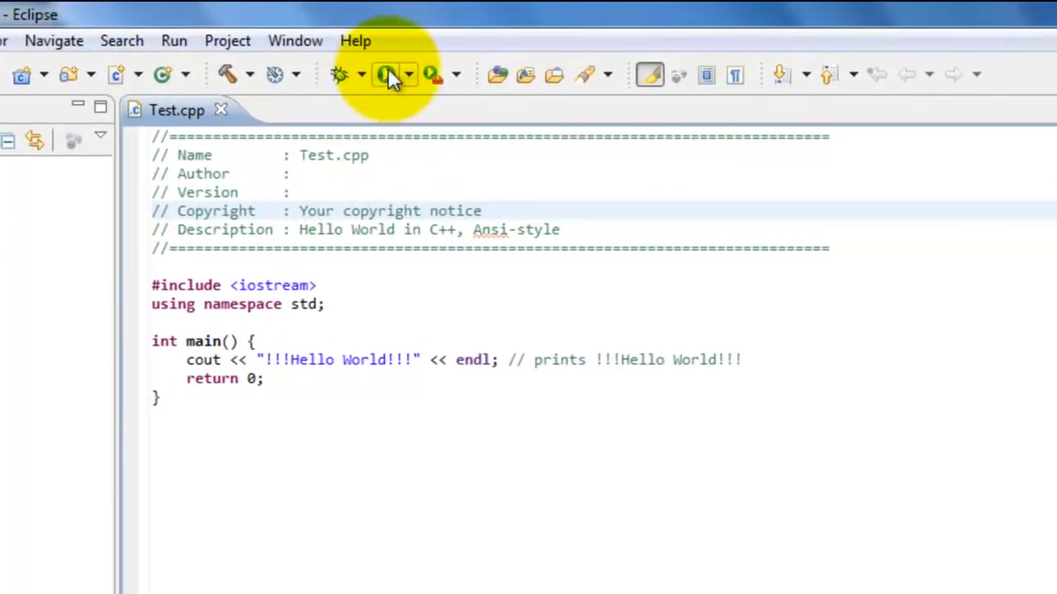
left_click(386, 73)
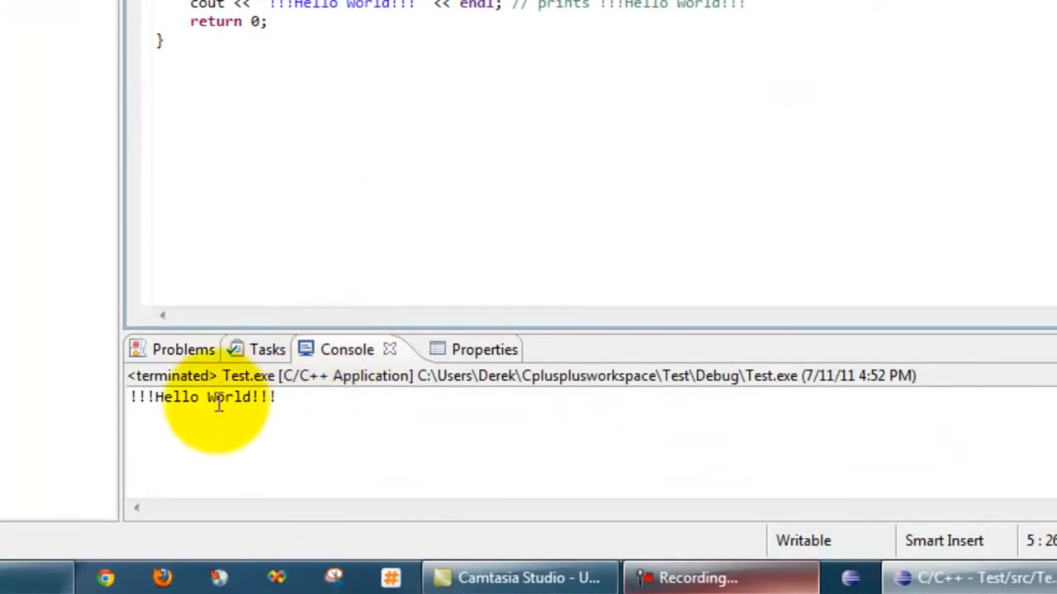
left_click_drag(156, 397, 251, 400)
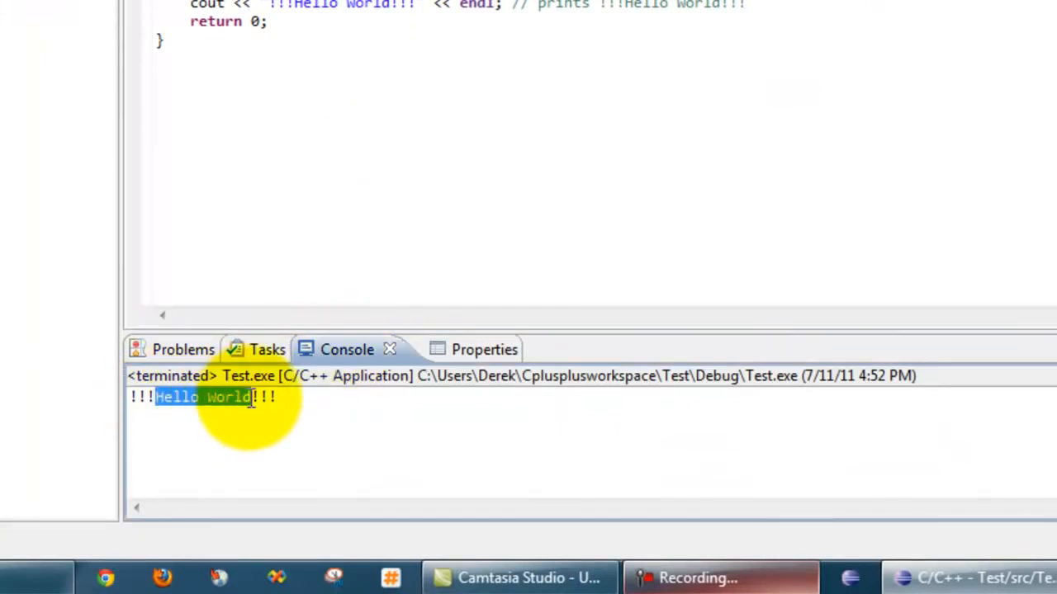